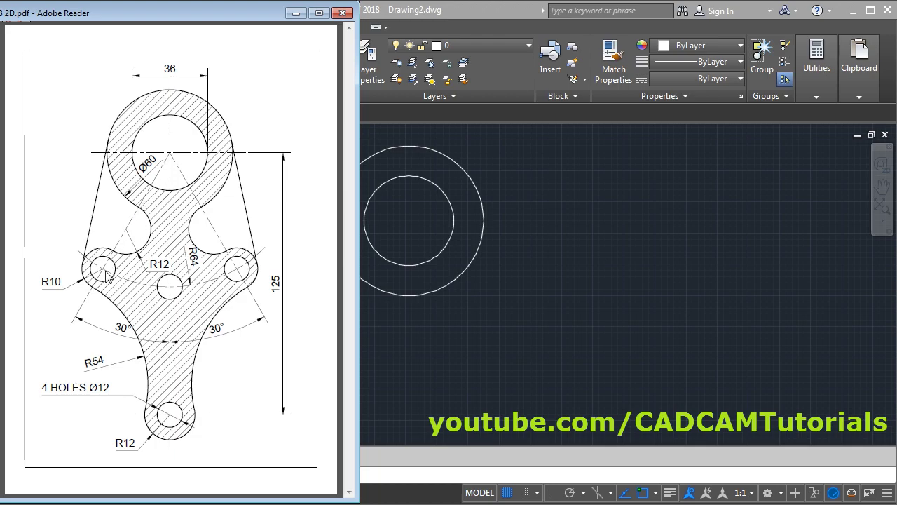
Draw a 64-long line from the boss circles' centre at an angle of 120°.
{"action": "left_click", "coordinate": [484, 315]}
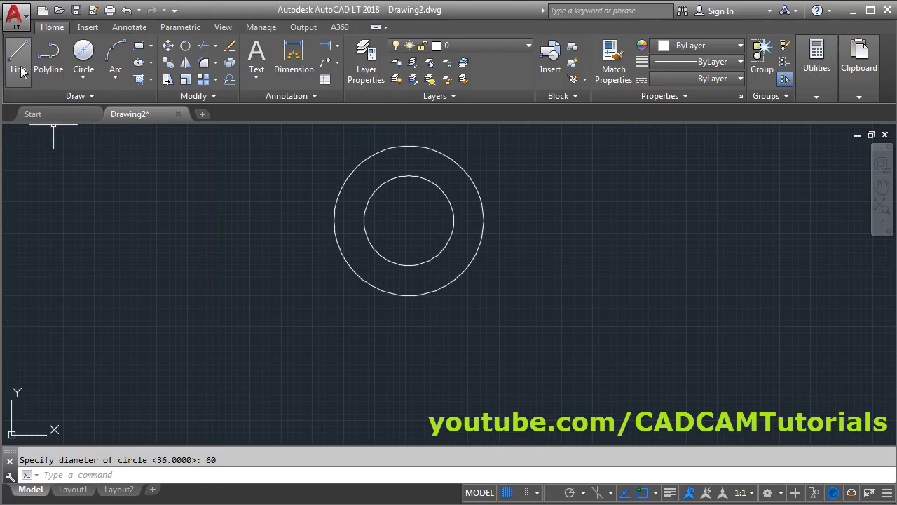
{"action": "left_click", "coordinate": [19, 71]}
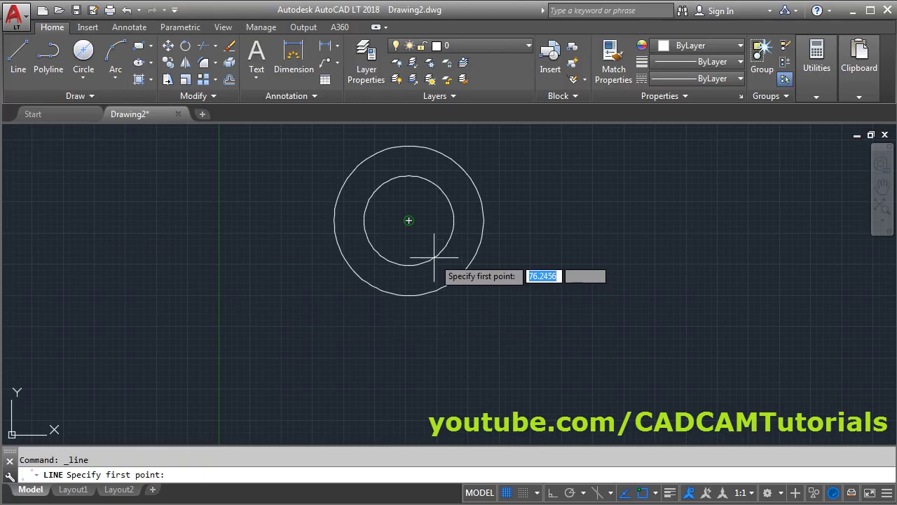
{"action": "left_click", "coordinate": [410, 220]}
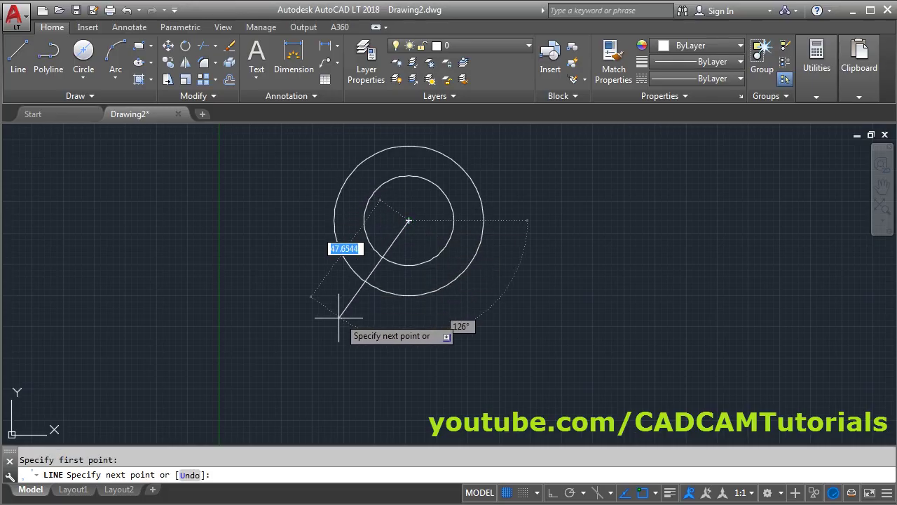
{"action": "type", "text": "64"}
{"action": "key", "text": "Tab"}
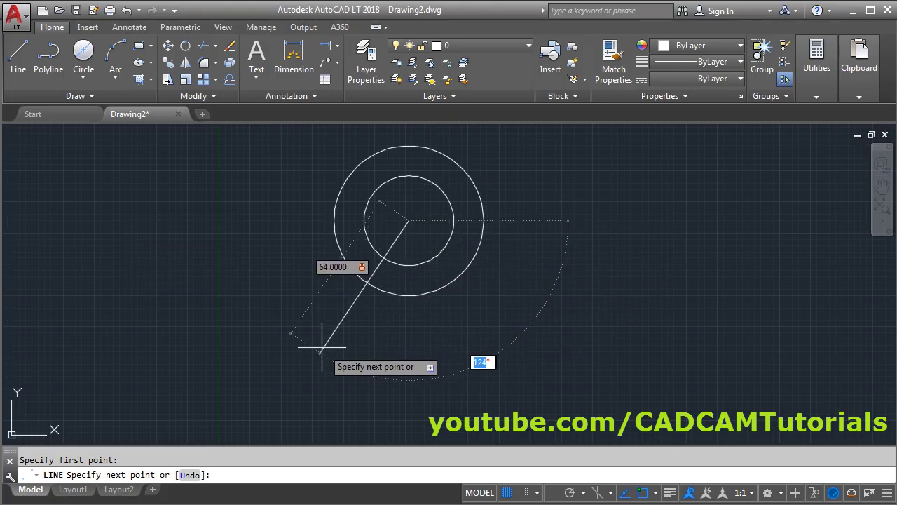
{"action": "key", "text": "alt+Tab"}
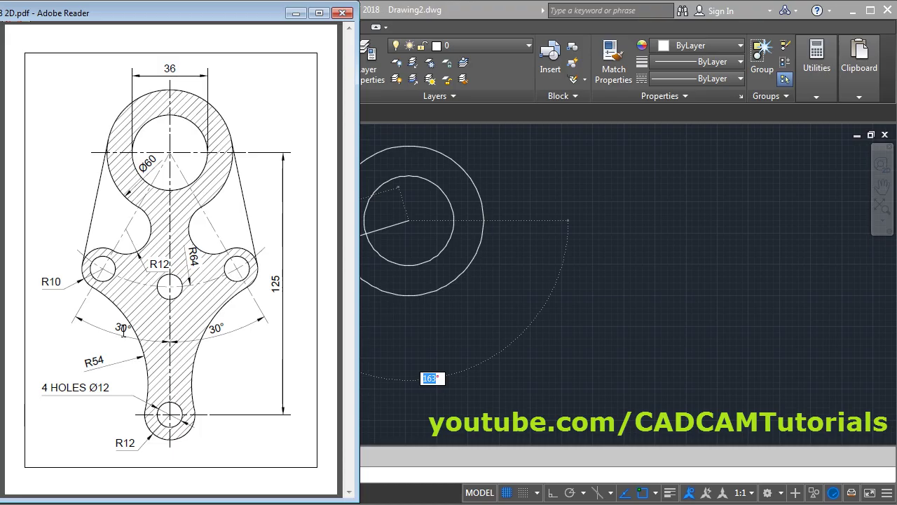
{"action": "key", "text": "alt+Tab"}
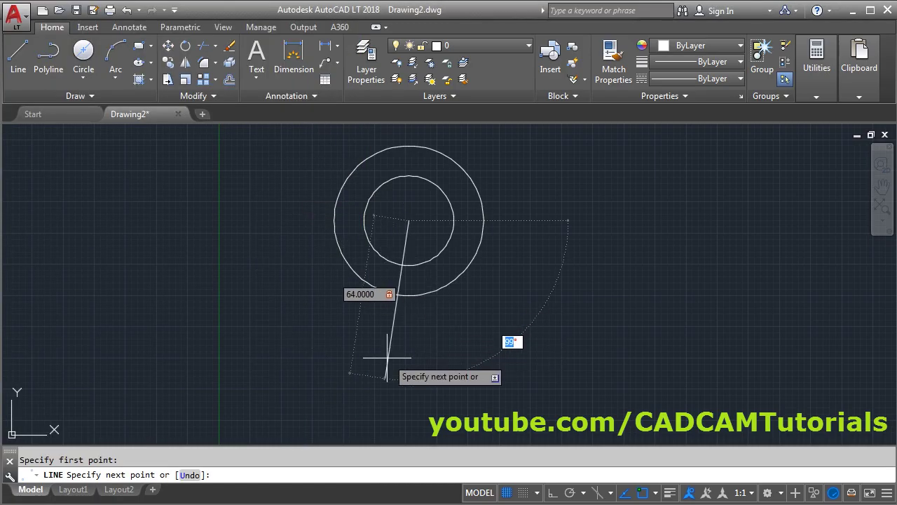
{"action": "type", "text": "1"}
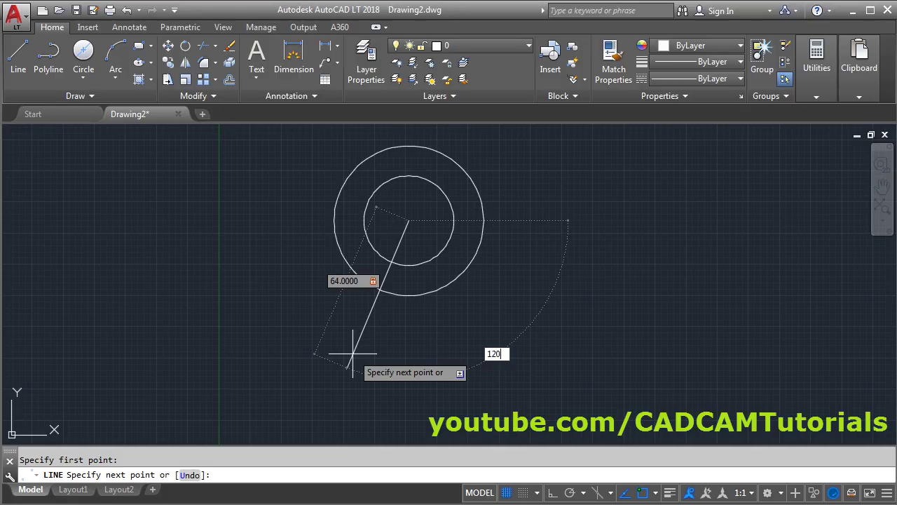
{"action": "type", "text": "20"}
{"action": "key", "text": "Return"}
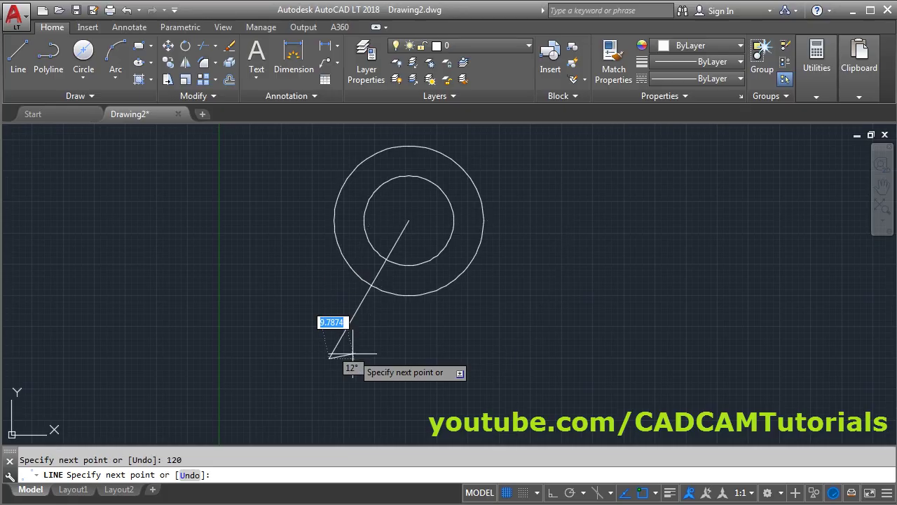
{"action": "key", "text": "Return"}
{"action": "middle_click_drag", "start_coordinate": [406, 337], "coordinate": [379, 308]}
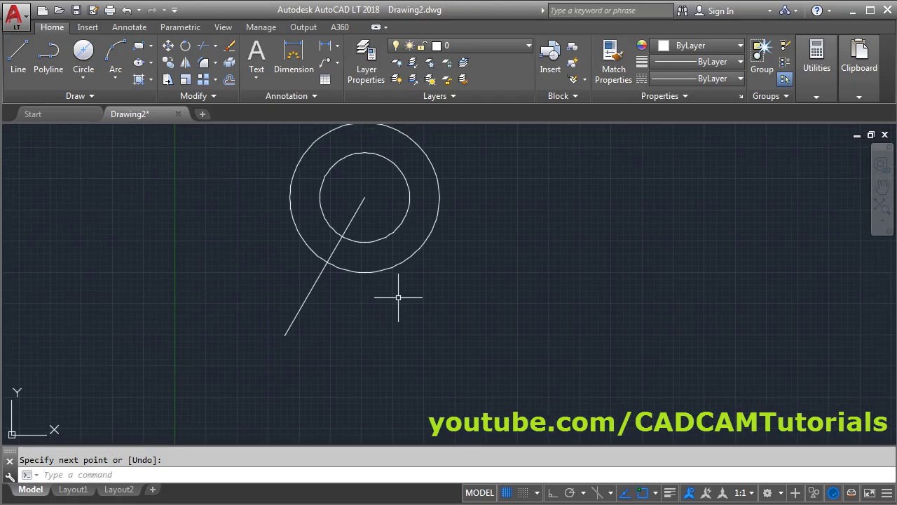
{"action": "key", "text": "alt+Tab"}
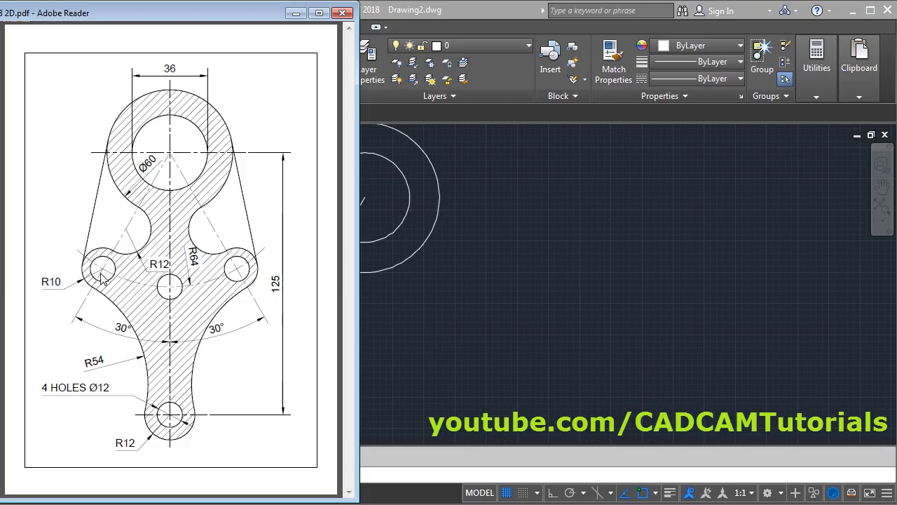
Draw circles of radius 6 and 10, both centred on the lower end of the 120° line.
{"action": "left_click", "coordinate": [406, 315]}
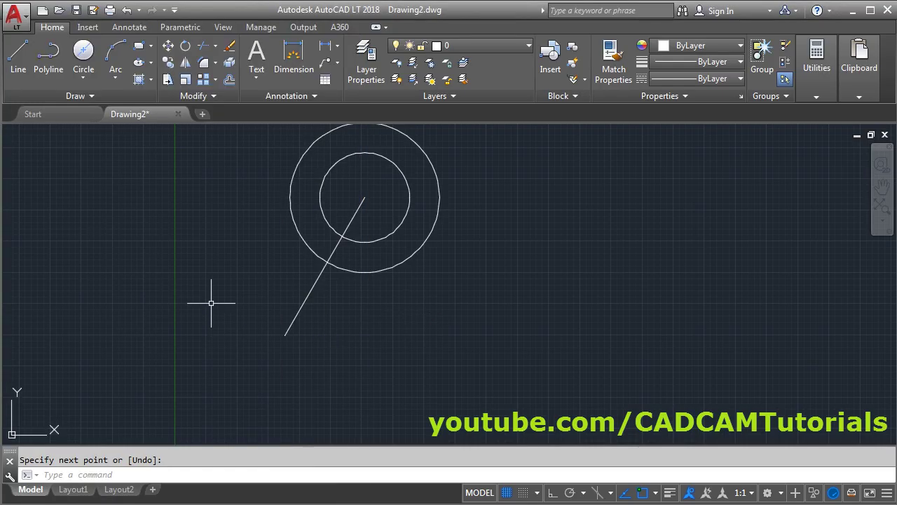
{"action": "type", "text": "C"}
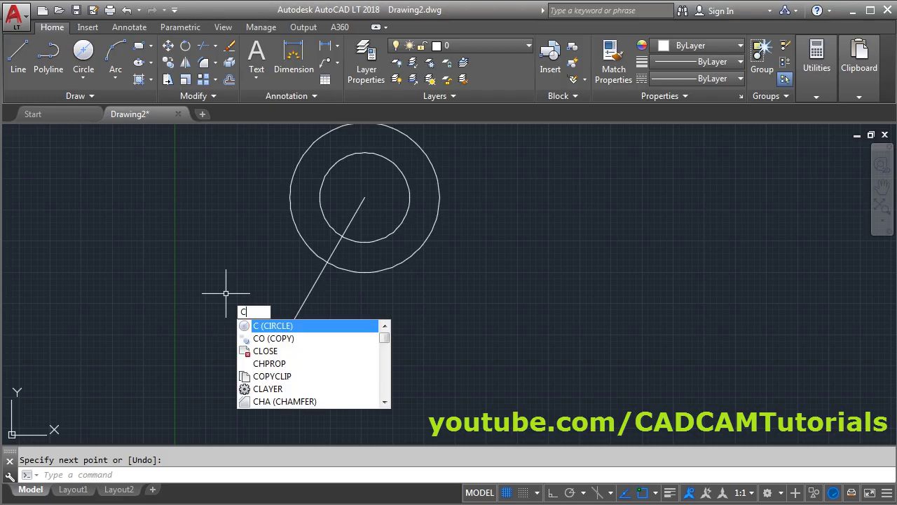
{"action": "key", "text": "Return"}
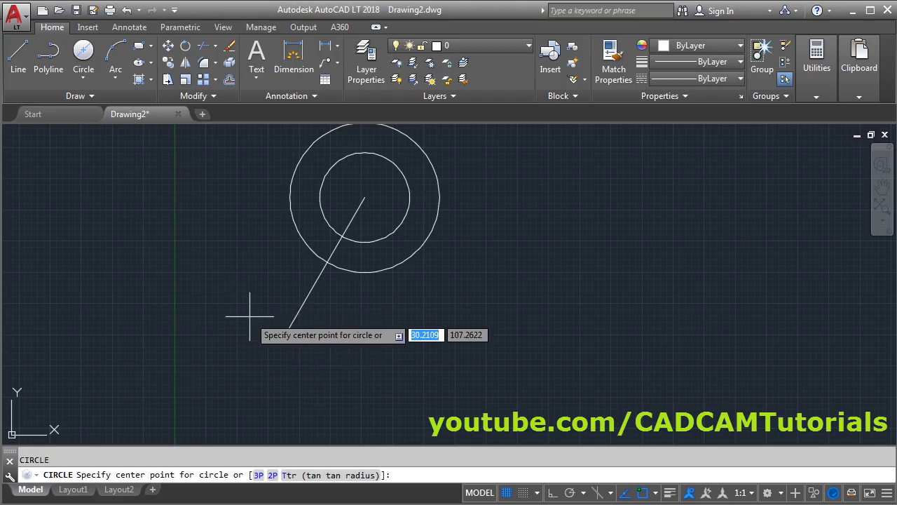
{"action": "left_click", "coordinate": [284, 335]}
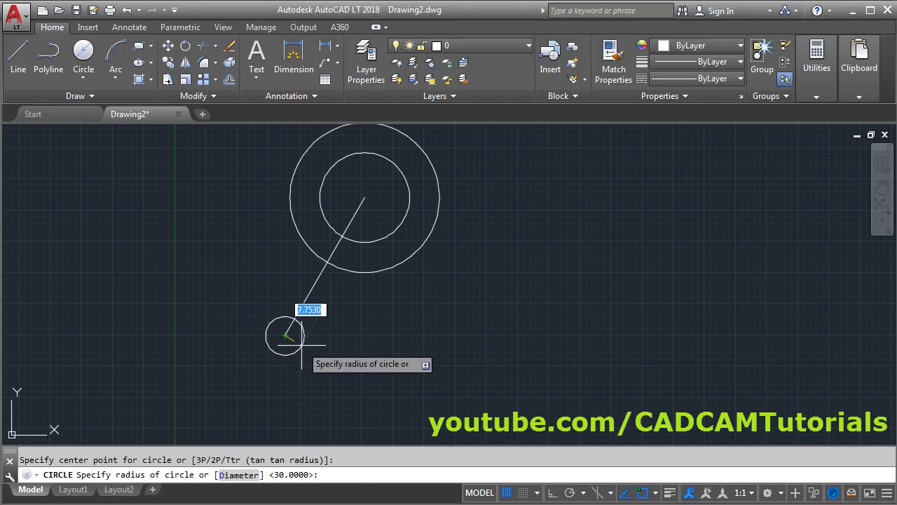
{"action": "type", "text": "6"}
{"action": "key", "text": "Return"}
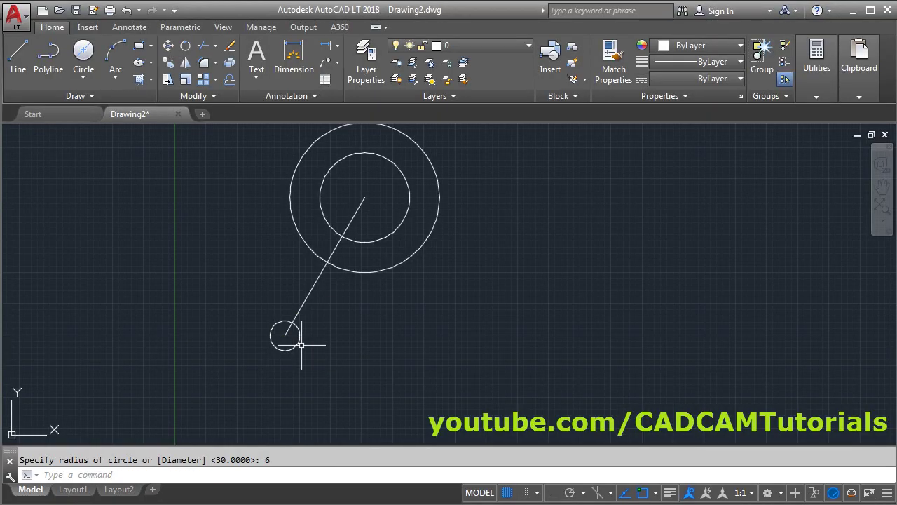
{"action": "key", "text": "Return"}
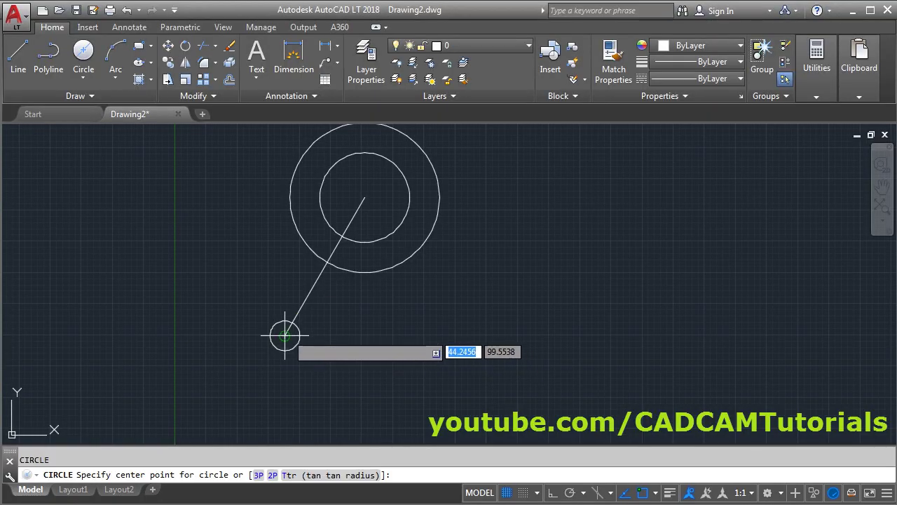
{"action": "left_click", "coordinate": [285, 335]}
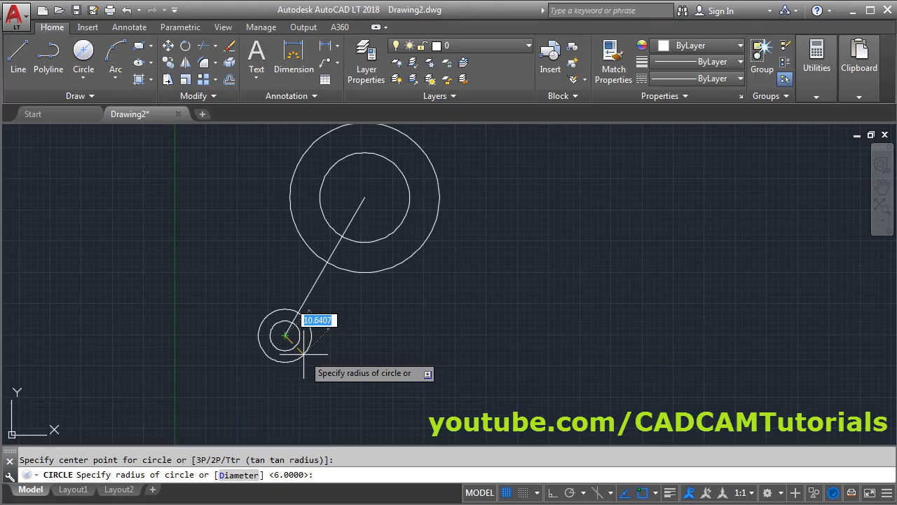
{"action": "type", "text": "10"}
{"action": "key", "text": "Return"}
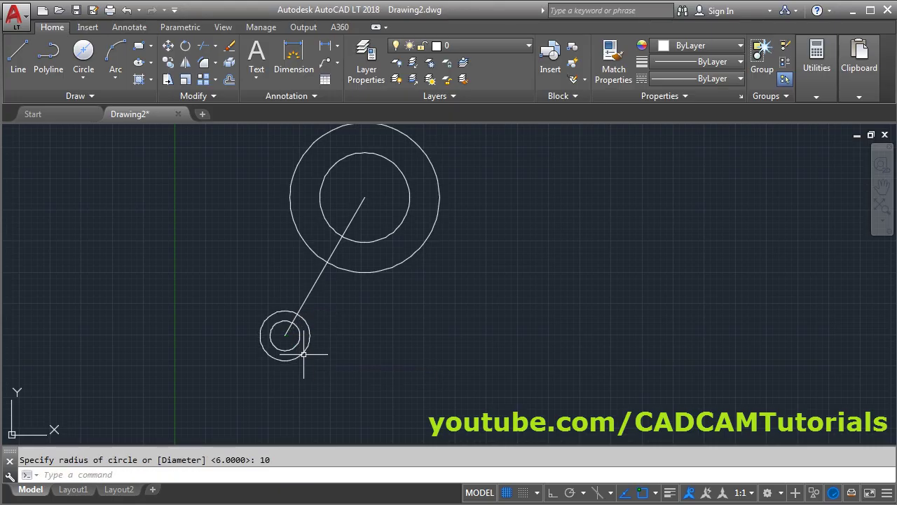
{"action": "key", "text": "alt+Tab"}
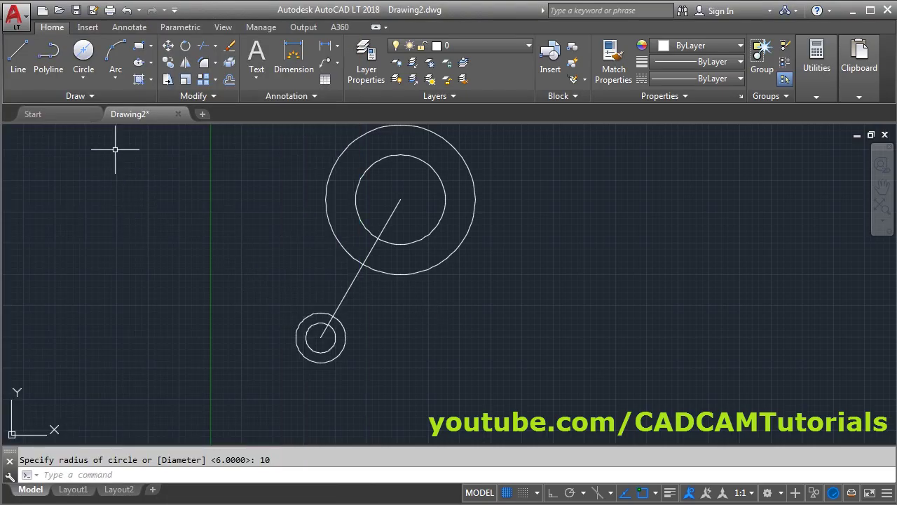
Draw a 2-point circle spanning the 120° line's intersections with the outer boss circle and R10 circle.
{"action": "left_click", "coordinate": [85, 79]}
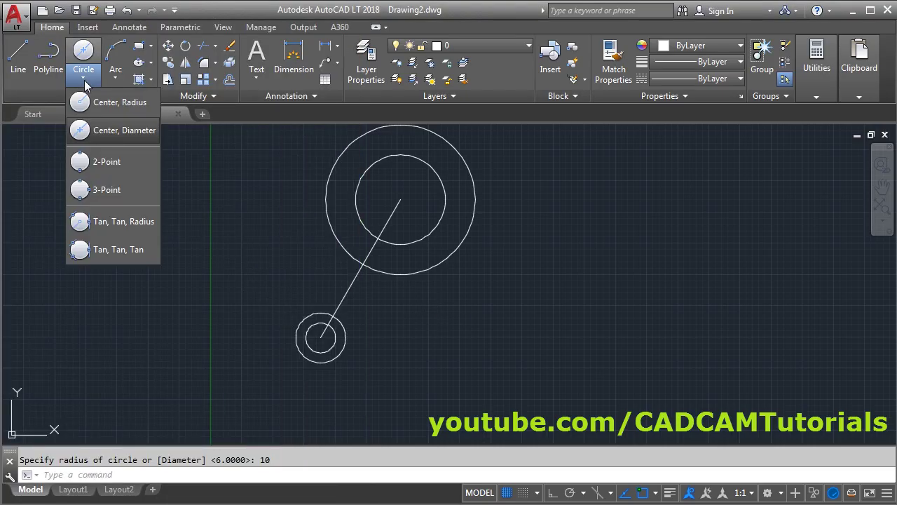
{"action": "left_click", "coordinate": [98, 166]}
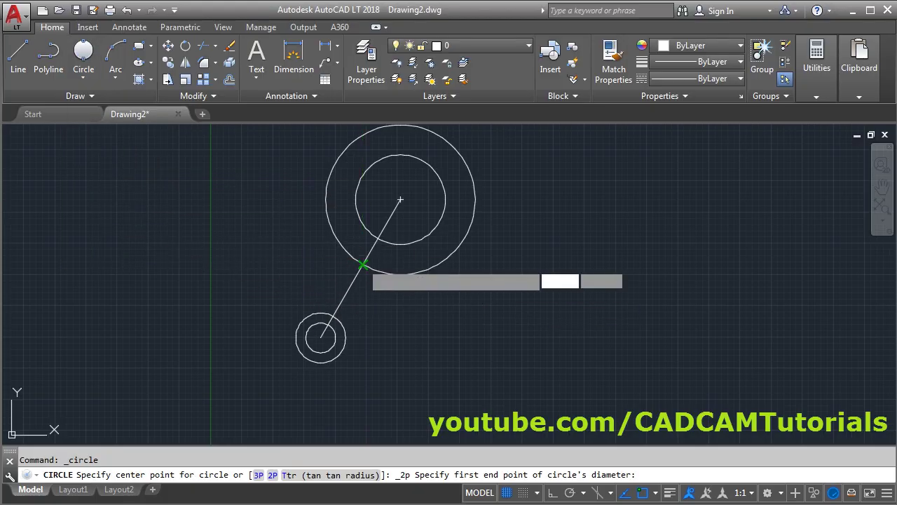
{"action": "left_click", "coordinate": [363, 265]}
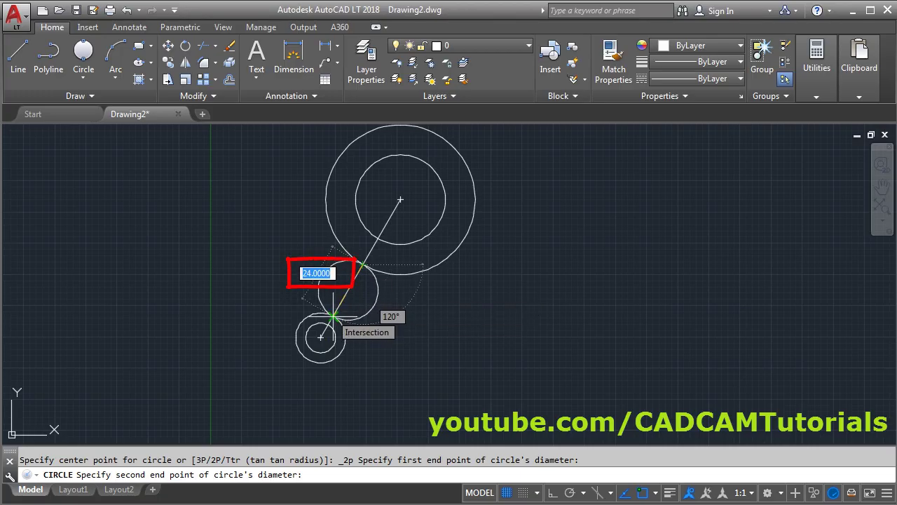
{"action": "left_click", "coordinate": [334, 317]}
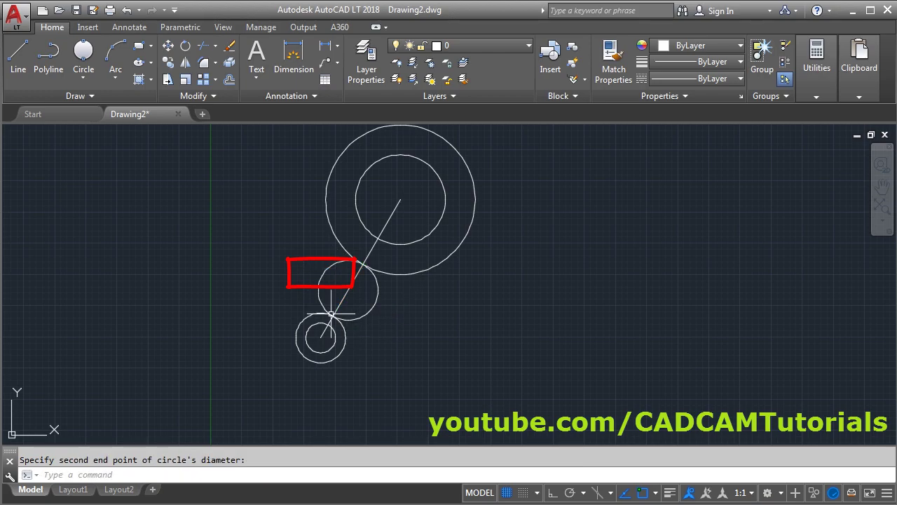
{"action": "key", "text": "alt+Tab"}
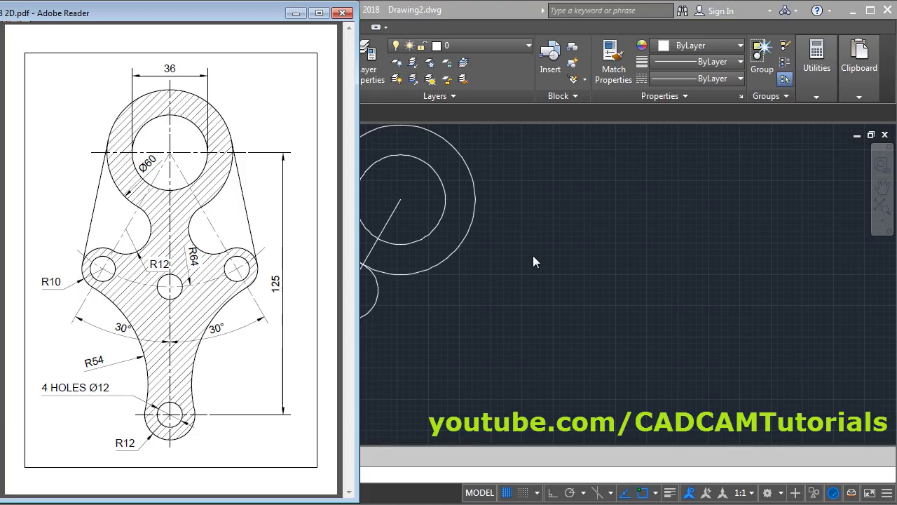
{"action": "key", "text": "alt+Tab"}
{"action": "mouse_move", "coordinate": [517, 255]}
{"action": "middle_mouse_down"}
{"action": "mouse_move", "coordinate": [497, 260]}
{"action": "mouse_move", "coordinate": [519, 266]}
{"action": "middle_mouse_up"}
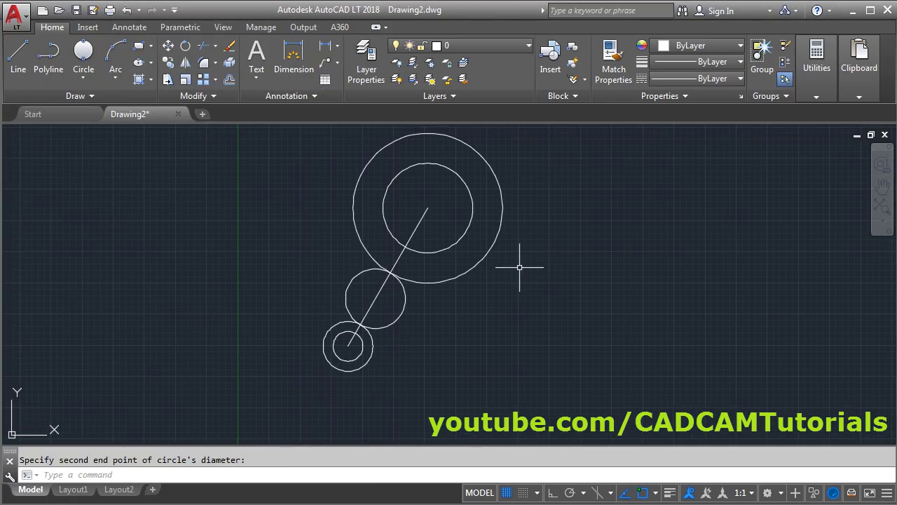
Draw a line tangent to both the radius-10 circle and the large top circle.
{"action": "left_click", "coordinate": [23, 72]}
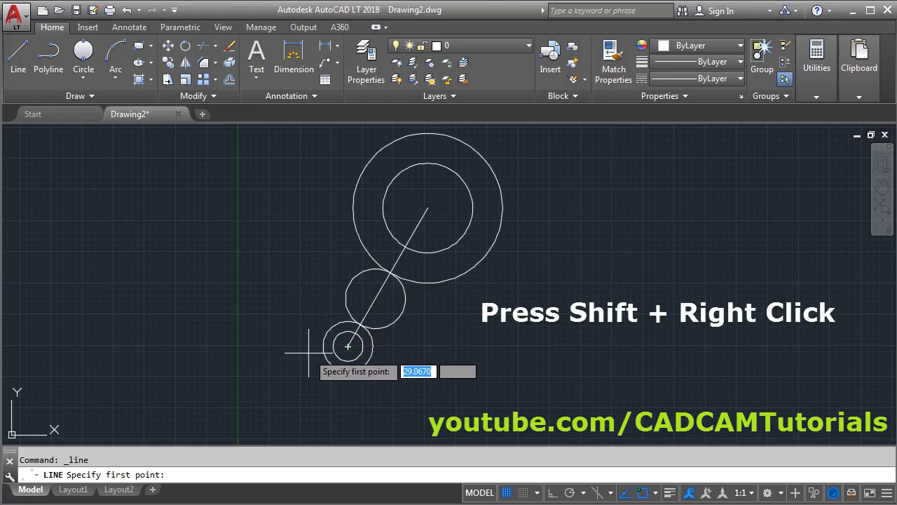
{"action": "right_click", "coordinate": [180, 207], "text": "shift"}
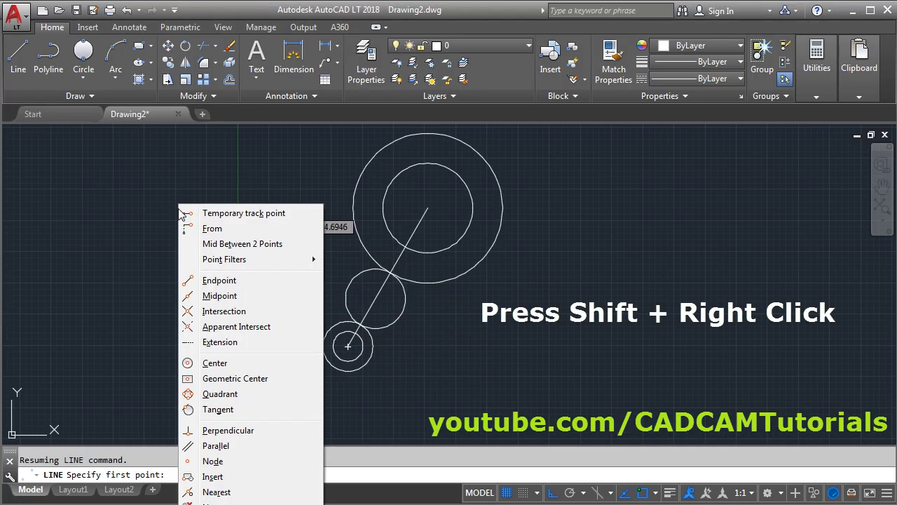
{"action": "left_click", "coordinate": [219, 413]}
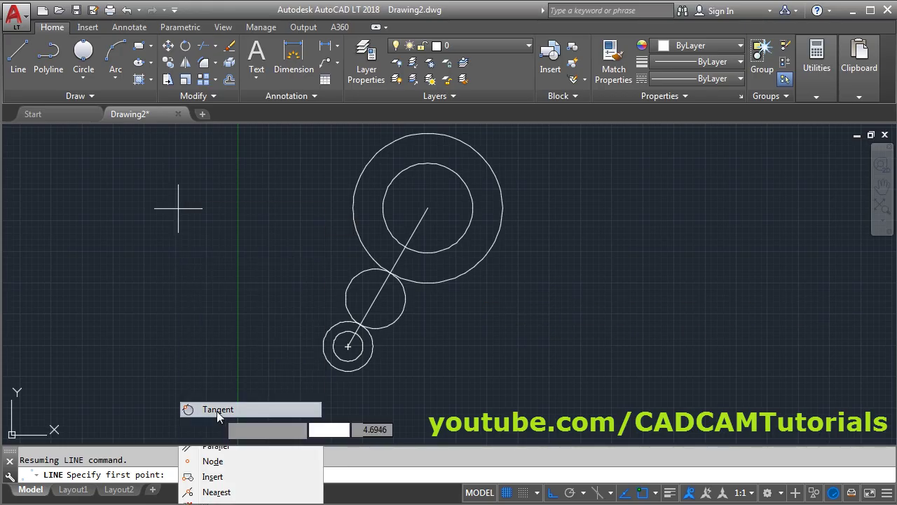
{"action": "left_click", "coordinate": [321, 343]}
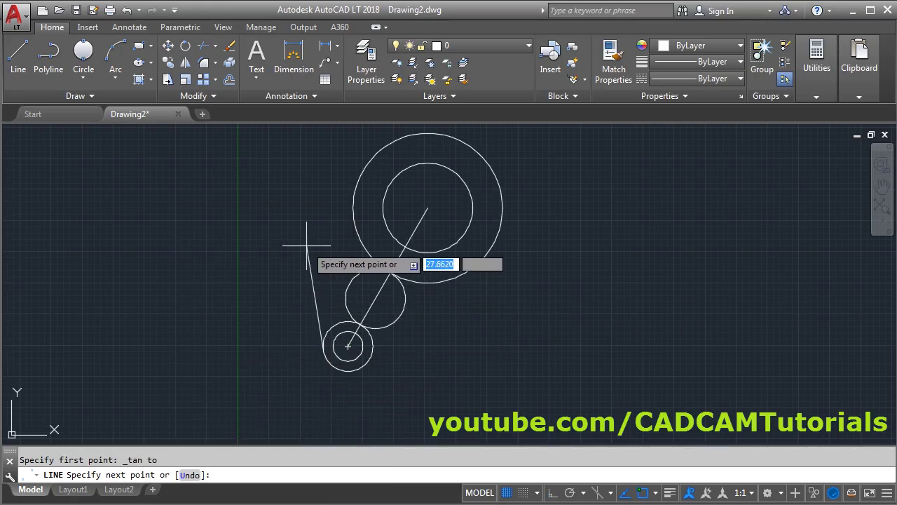
{"action": "right_click", "coordinate": [273, 199], "text": "shift"}
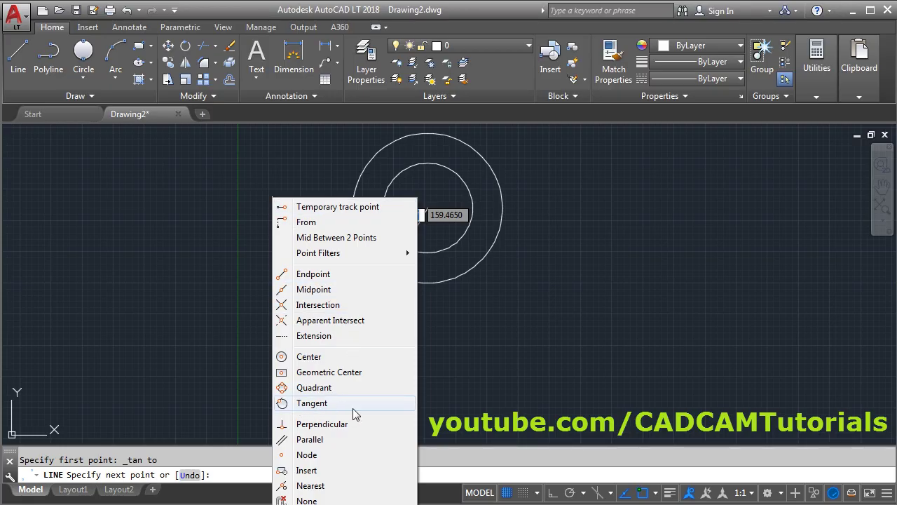
{"action": "left_click", "coordinate": [317, 405]}
{"action": "left_click", "coordinate": [337, 197]}
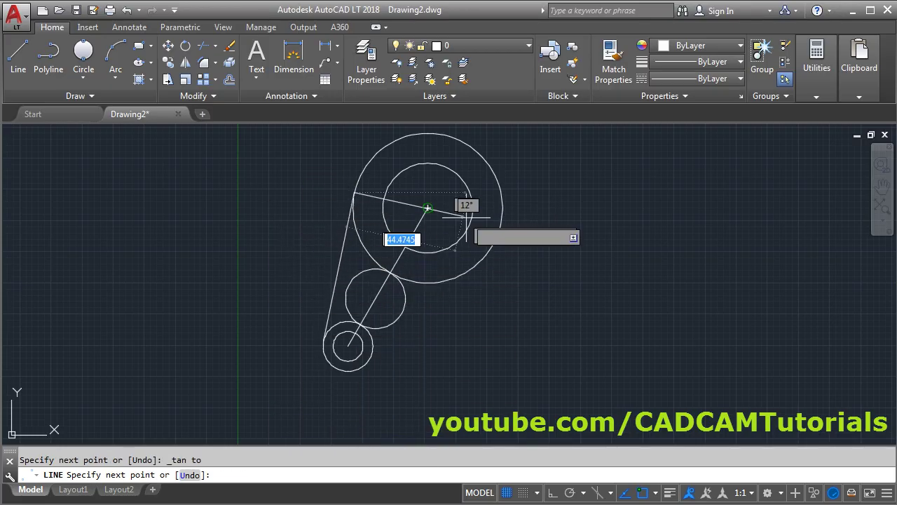
{"action": "key", "text": "Return"}
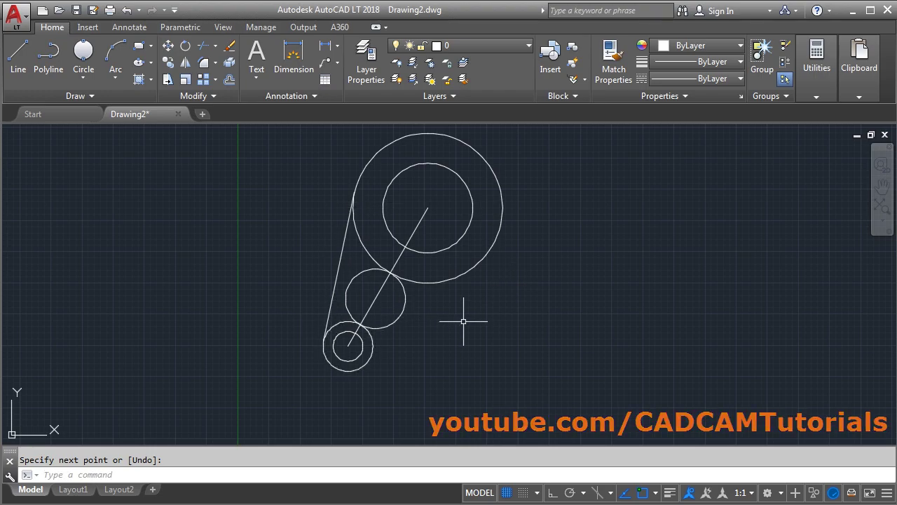
{"action": "scroll", "coordinate": [274, 316], "scroll_direction": "down", "scroll_amount": 2}
{"action": "middle_click_drag", "start_coordinate": [312, 339], "coordinate": [339, 281]}
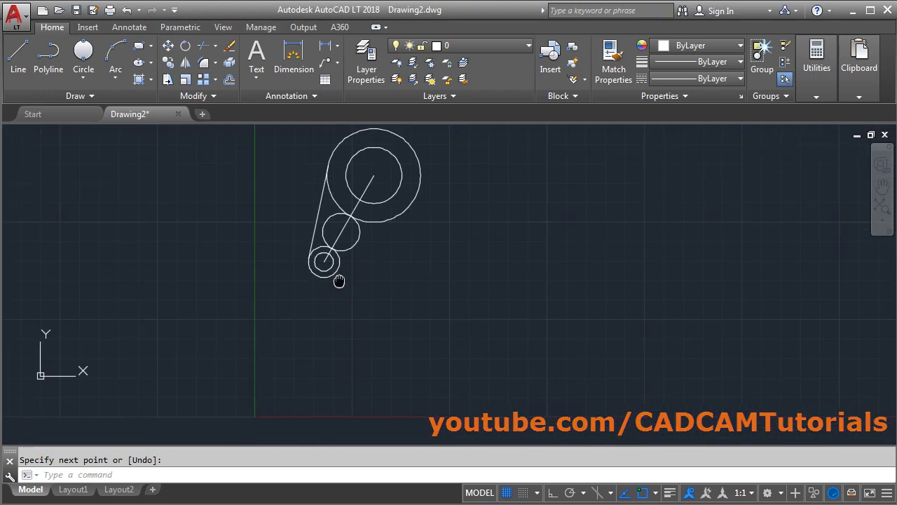
{"action": "key", "text": "alt+Tab"}
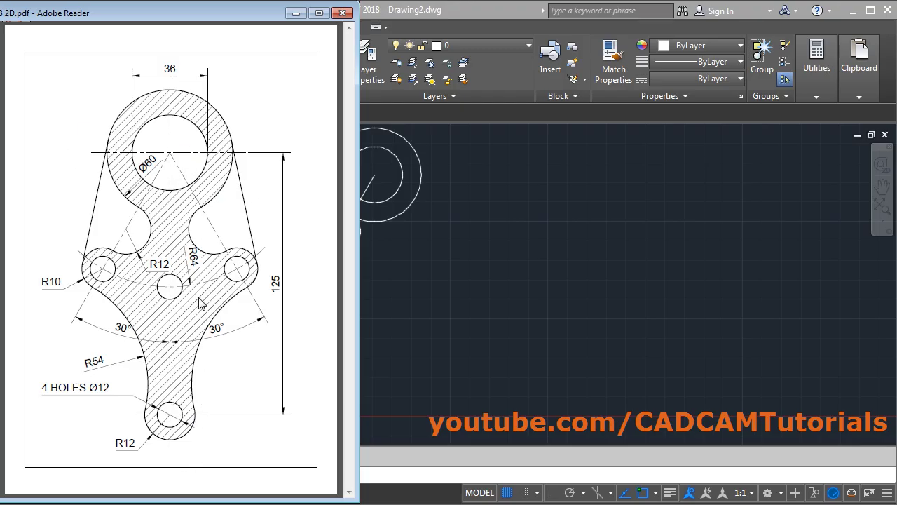
Bring the drawing back, zoom in on the circles, and start a new line.
{"action": "left_click", "coordinate": [472, 250]}
{"action": "middle_click_drag", "start_coordinate": [474, 246], "coordinate": [496, 286]}
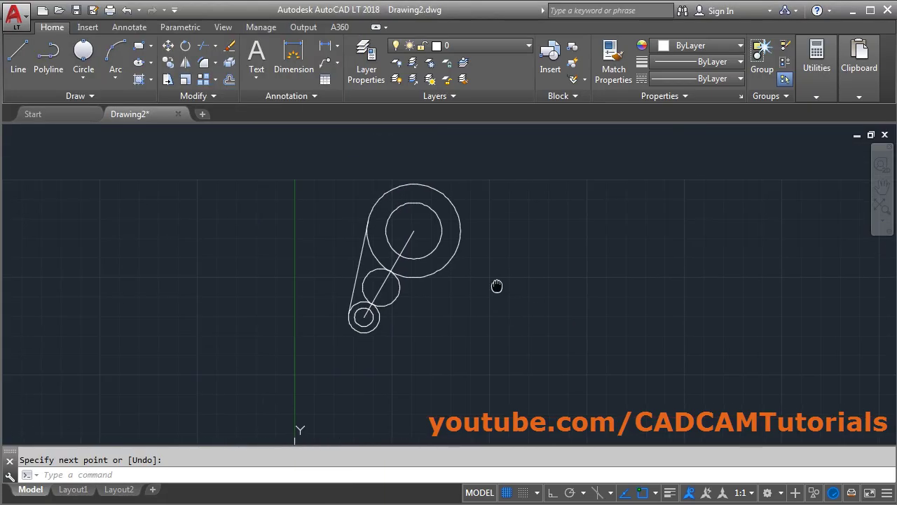
{"action": "scroll", "coordinate": [407, 226], "scroll_direction": "up", "scroll_amount": 2}
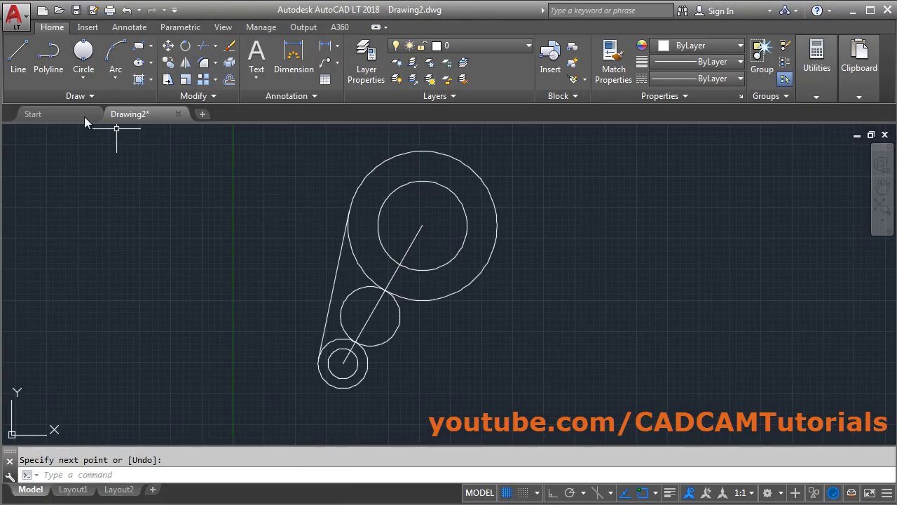
{"action": "left_click", "coordinate": [21, 70]}
{"action": "scroll", "coordinate": [267, 190], "scroll_direction": "up", "scroll_amount": 1}
{"action": "scroll", "coordinate": [307, 232], "scroll_direction": "up", "scroll_amount": 1}
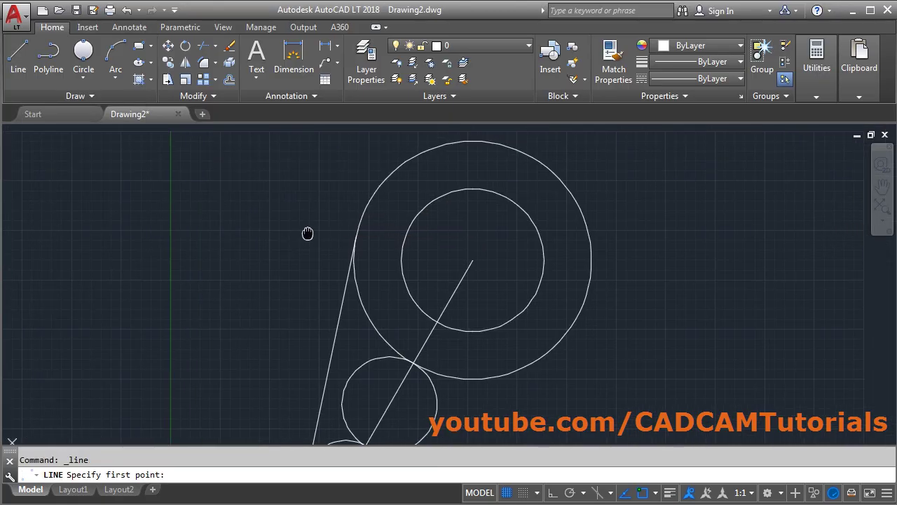
With Ortho on, draw a horizontal line through the large circle's centre, past both sides.
{"action": "key", "text": "alt+Tab"}
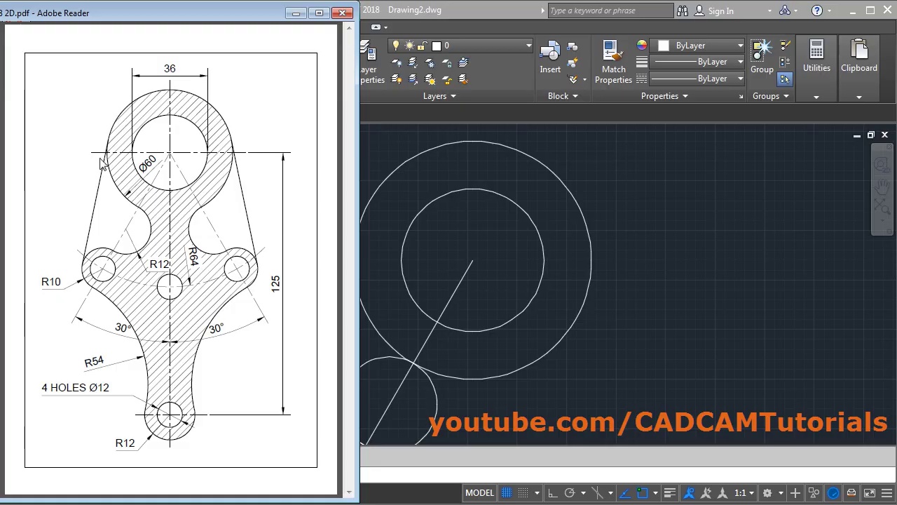
{"action": "key", "text": "alt+Tab"}
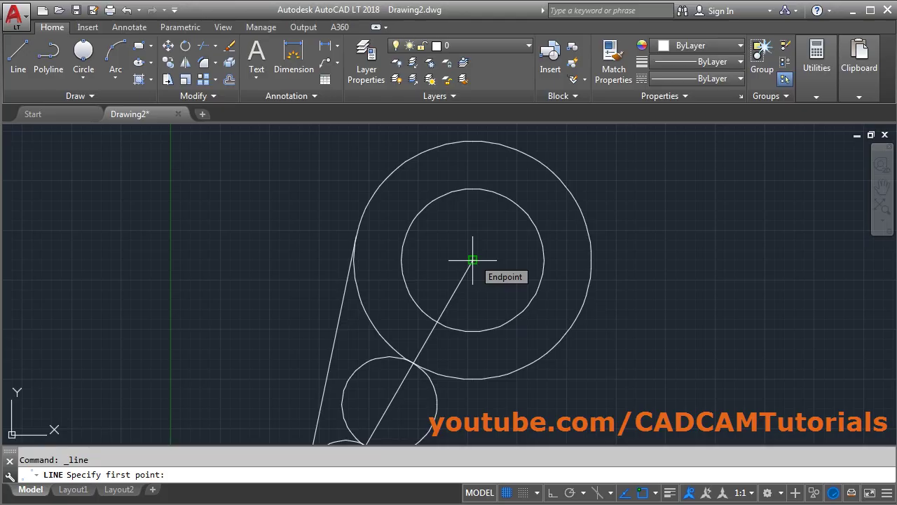
{"action": "left_click", "coordinate": [330, 261]}
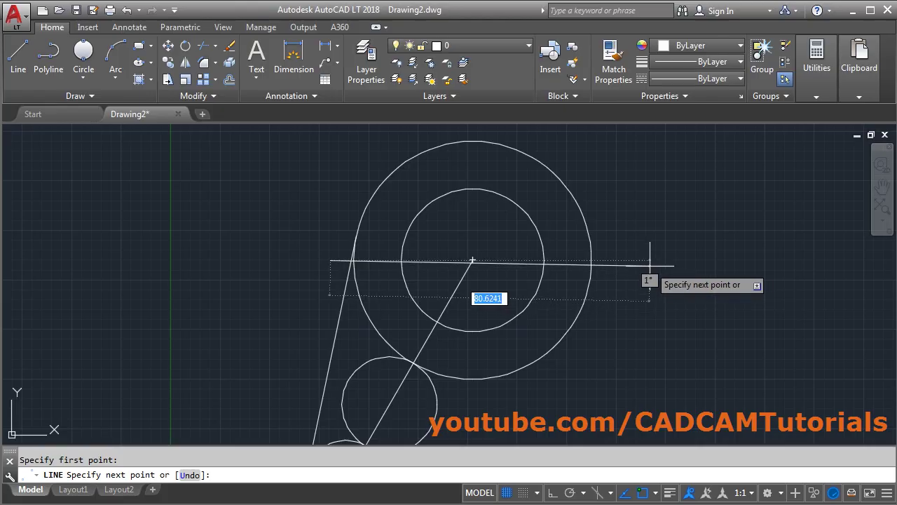
{"action": "left_click", "coordinate": [554, 493]}
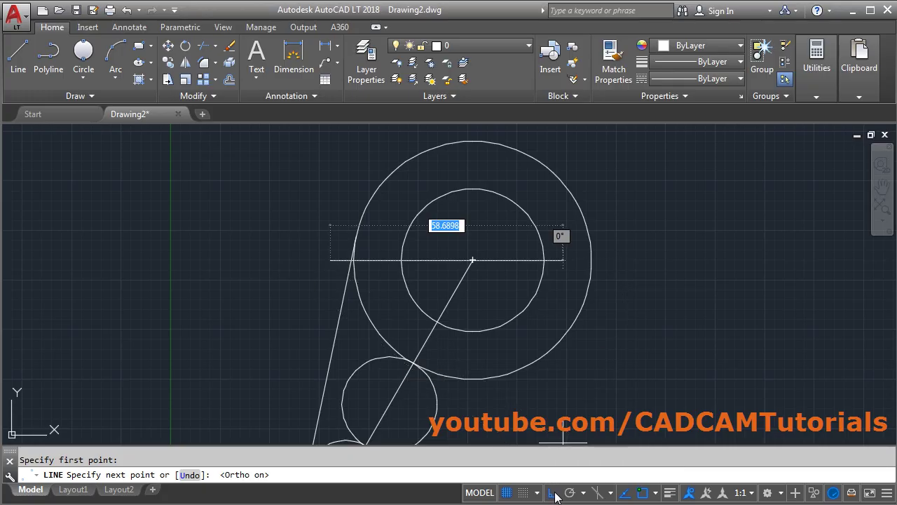
{"action": "left_click", "coordinate": [615, 260]}
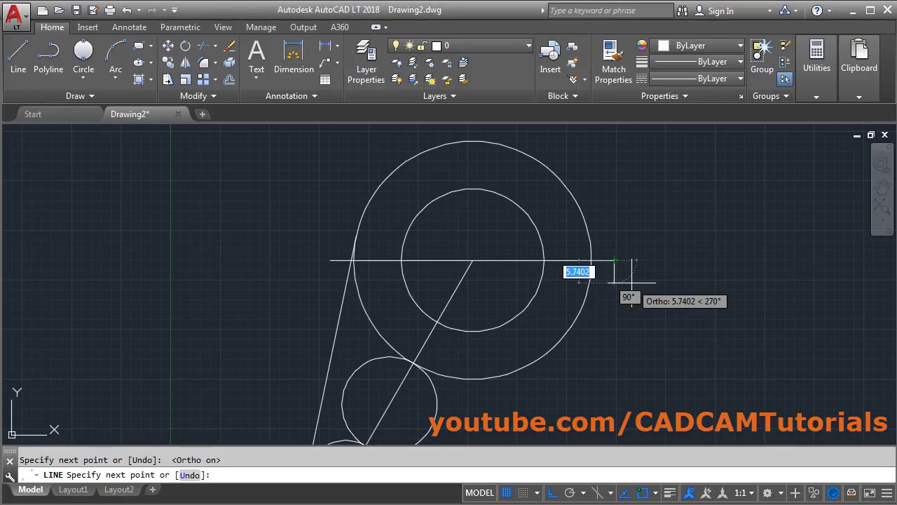
{"action": "key", "text": "Escape"}
{"action": "scroll", "coordinate": [572, 180], "scroll_direction": "down", "scroll_amount": 5}
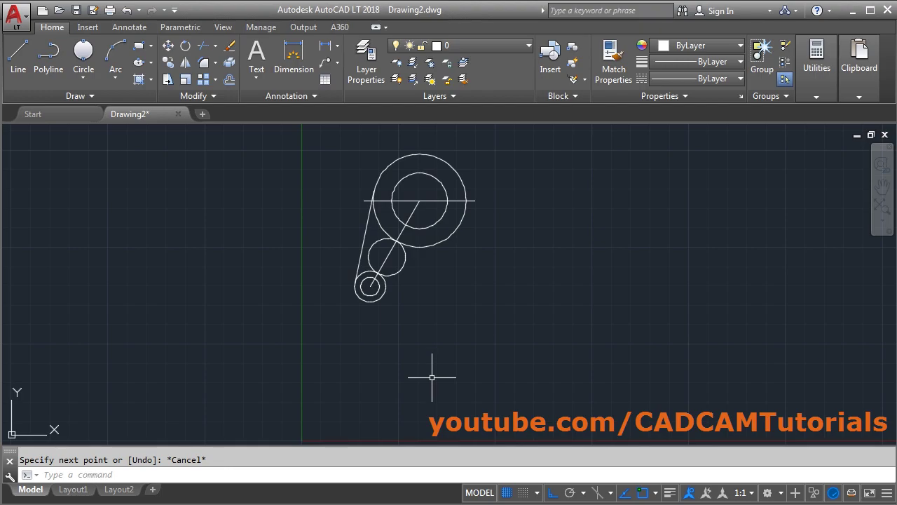
Offset the horizontal centre line 125 units downward.
{"action": "left_click", "coordinate": [229, 81]}
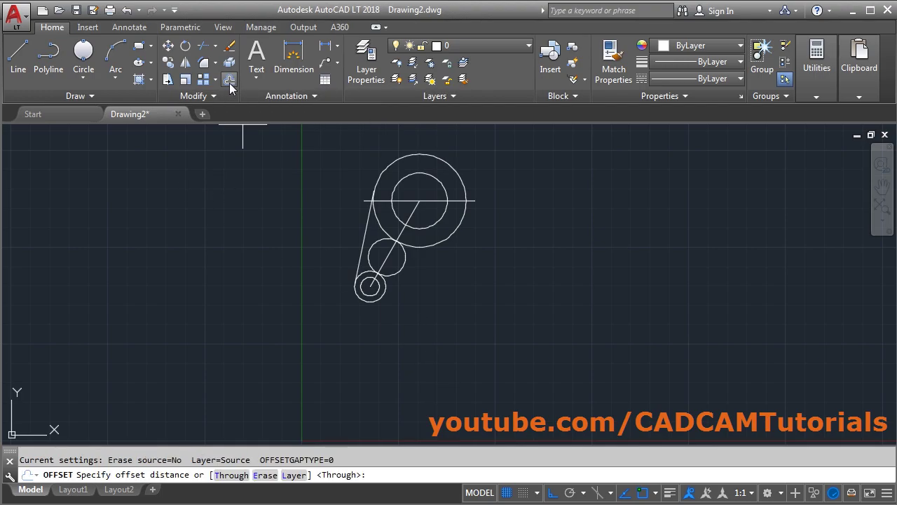
{"action": "type", "text": "1"}
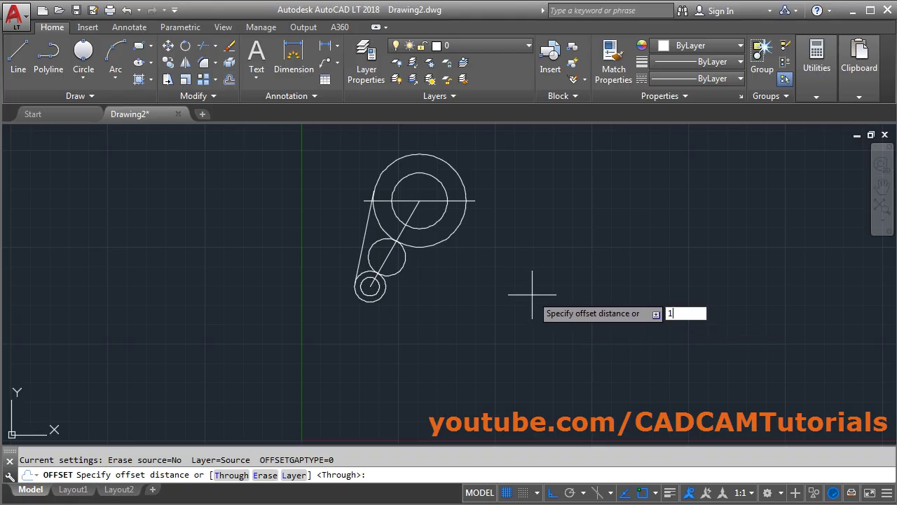
{"action": "type", "text": "25"}
{"action": "key", "text": "Return"}
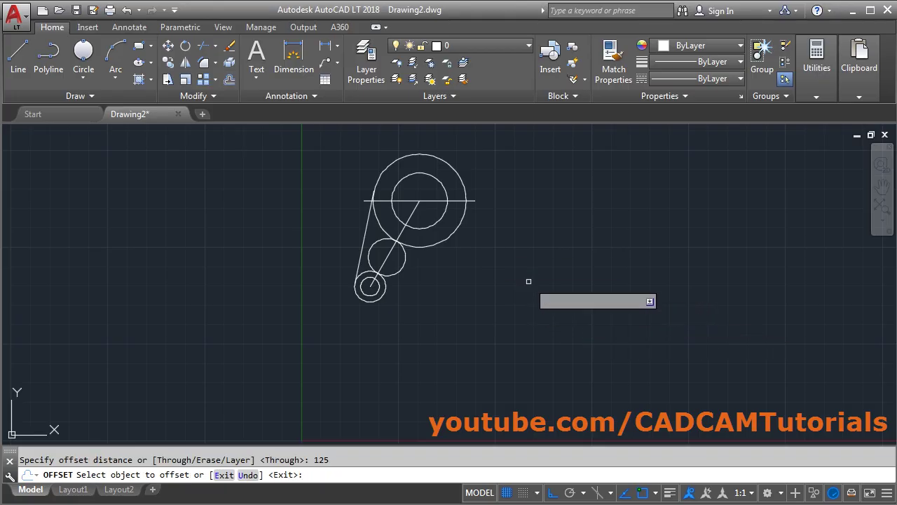
{"action": "left_click", "coordinate": [434, 202]}
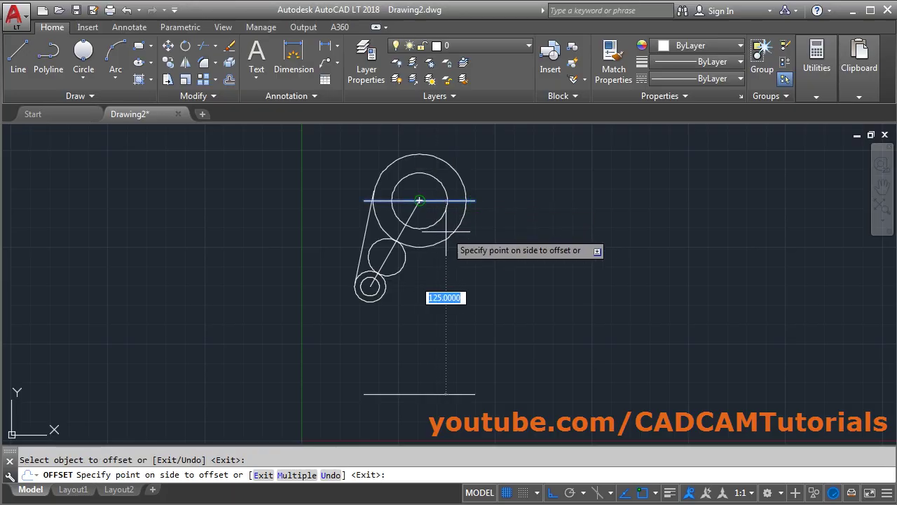
{"action": "left_click", "coordinate": [429, 372]}
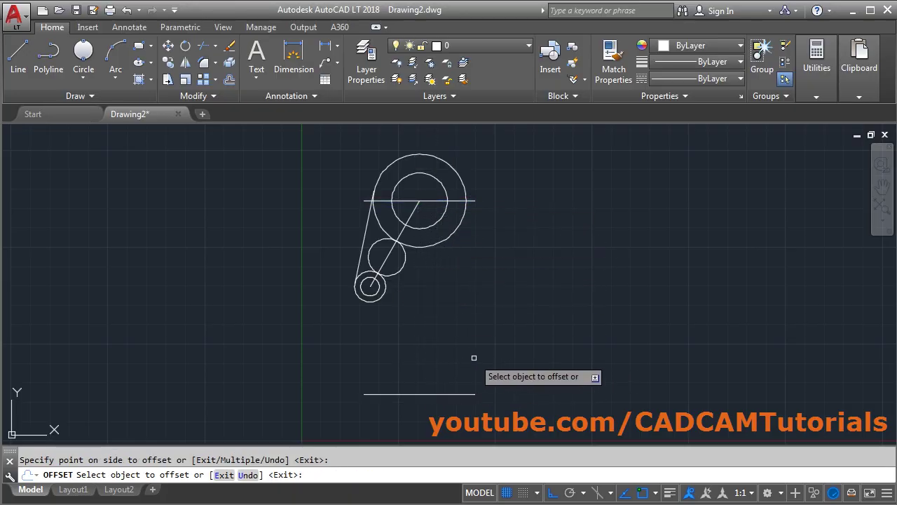
{"action": "key", "text": "Escape"}
{"action": "mouse_move", "coordinate": [463, 365]}
{"action": "middle_mouse_down"}
{"action": "mouse_move", "coordinate": [461, 335]}
{"action": "mouse_move", "coordinate": [464, 350]}
{"action": "middle_mouse_up"}
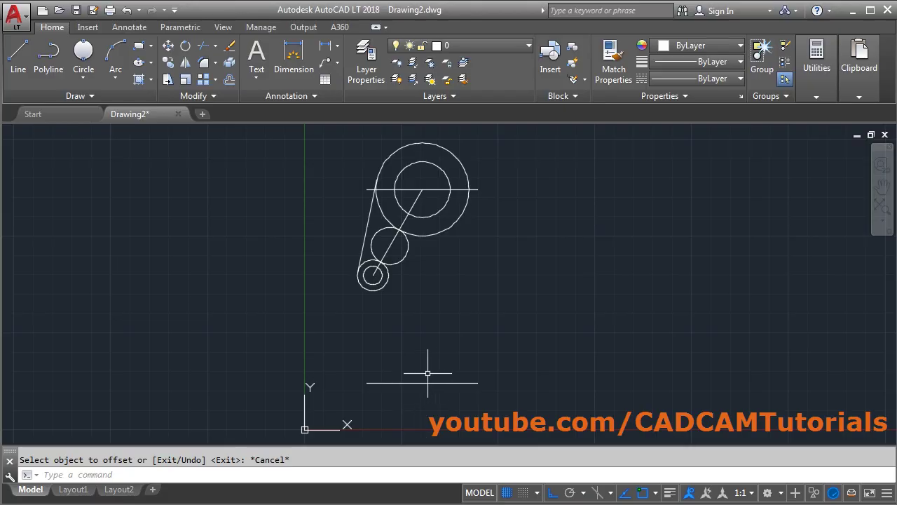
{"action": "middle_click_drag", "start_coordinate": [446, 366], "coordinate": [442, 376]}
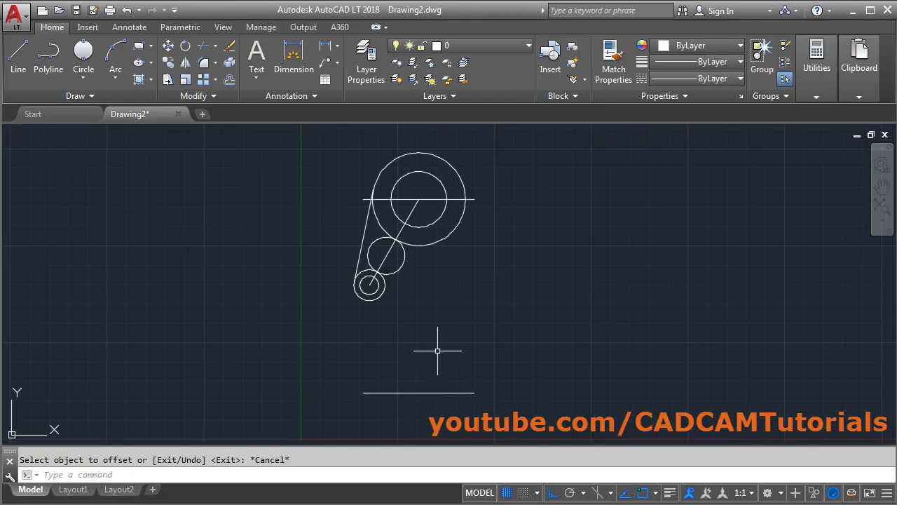
Draw a vertical line from above the large circle's centre down past the lower offset line.
{"action": "left_click", "coordinate": [21, 76]}
{"action": "middle_click_drag", "start_coordinate": [456, 149], "coordinate": [464, 190]}
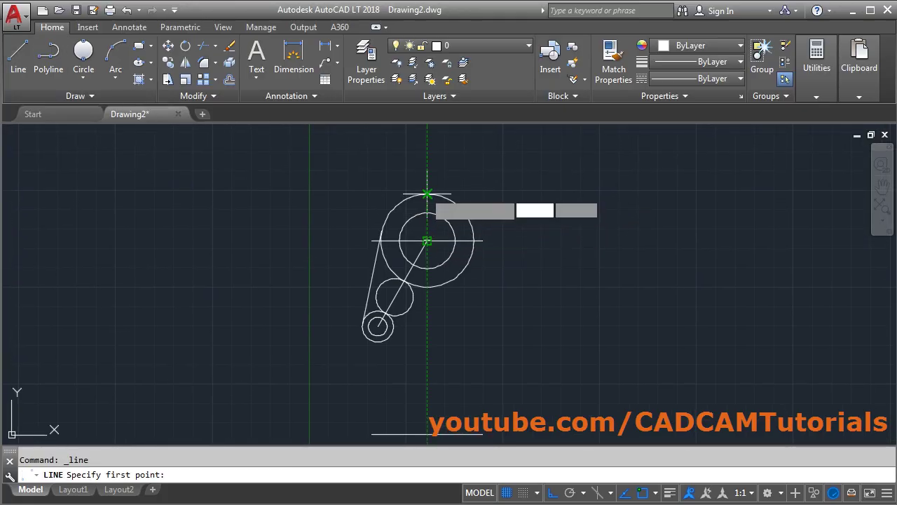
{"action": "left_click", "coordinate": [427, 183]}
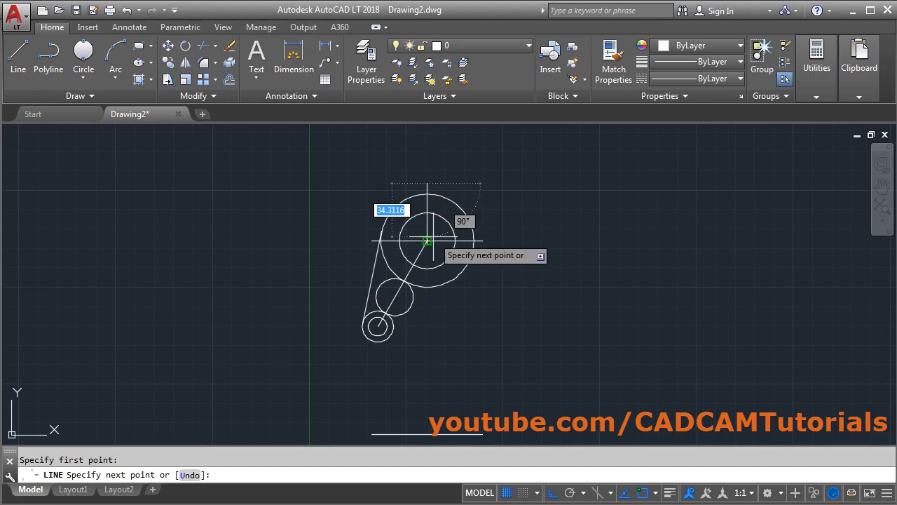
{"action": "scroll", "coordinate": [427, 204], "scroll_direction": "down", "scroll_amount": 2}
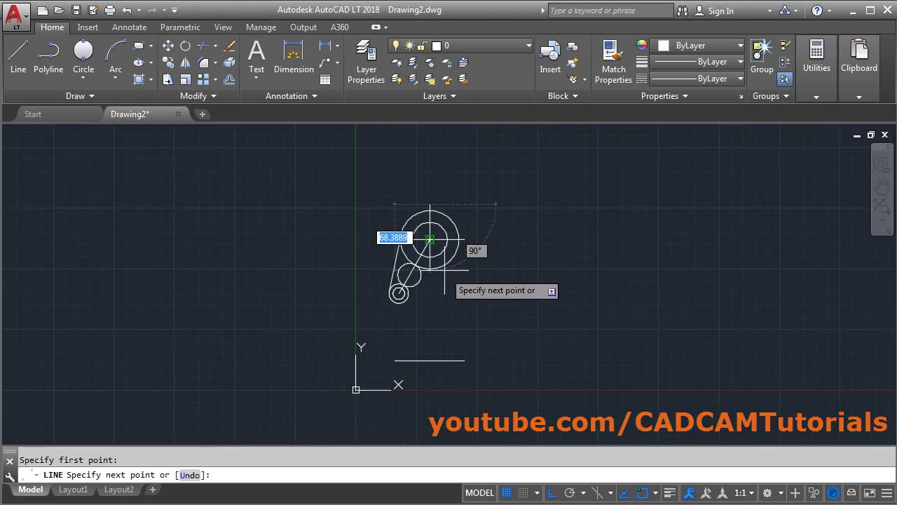
{"action": "left_click", "coordinate": [425, 344]}
{"action": "key", "text": "Escape"}
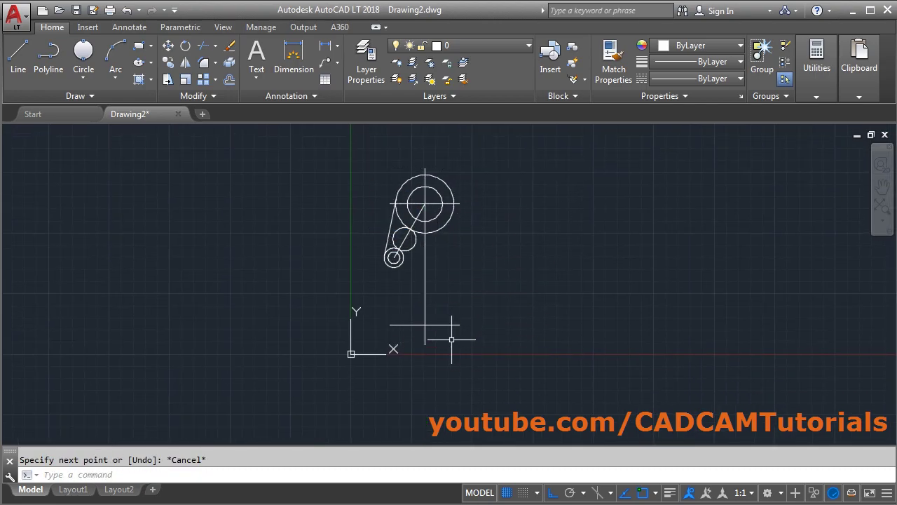
{"action": "middle_click_drag", "start_coordinate": [442, 350], "coordinate": [455, 362]}
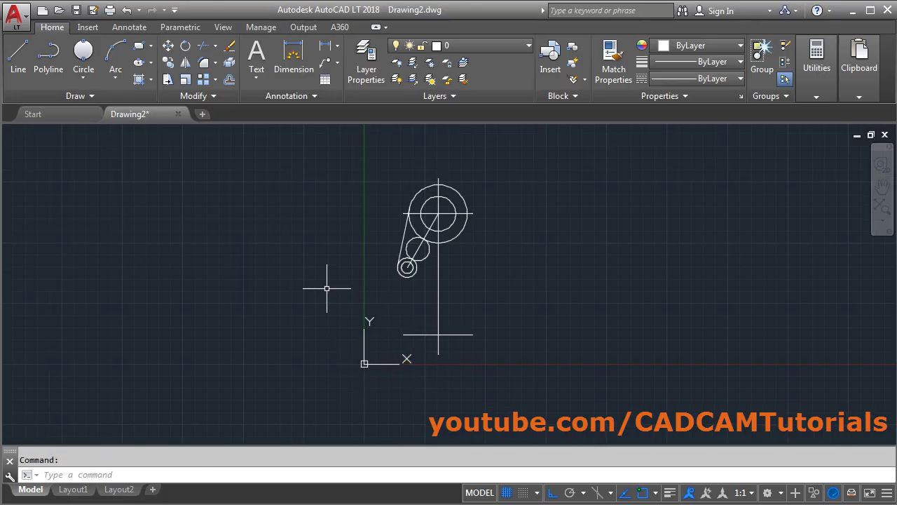
Set UCSICON to Noorigin so the coordinate icon stays in the corner.
{"action": "type", "text": "ucs"}
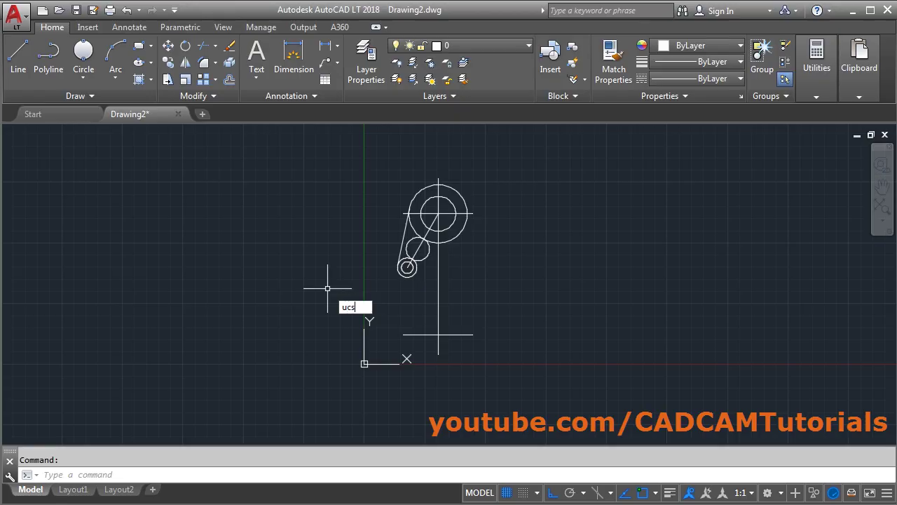
{"action": "type", "text": "i"}
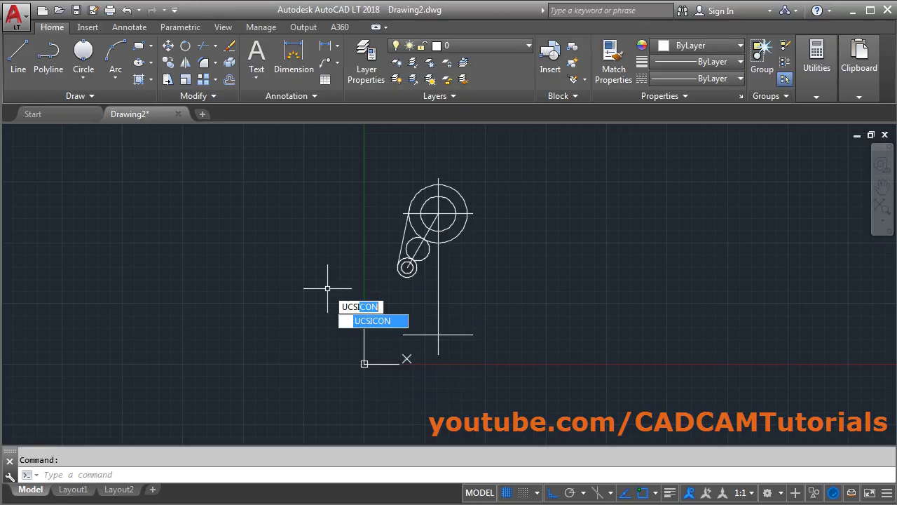
{"action": "key", "text": "Return"}
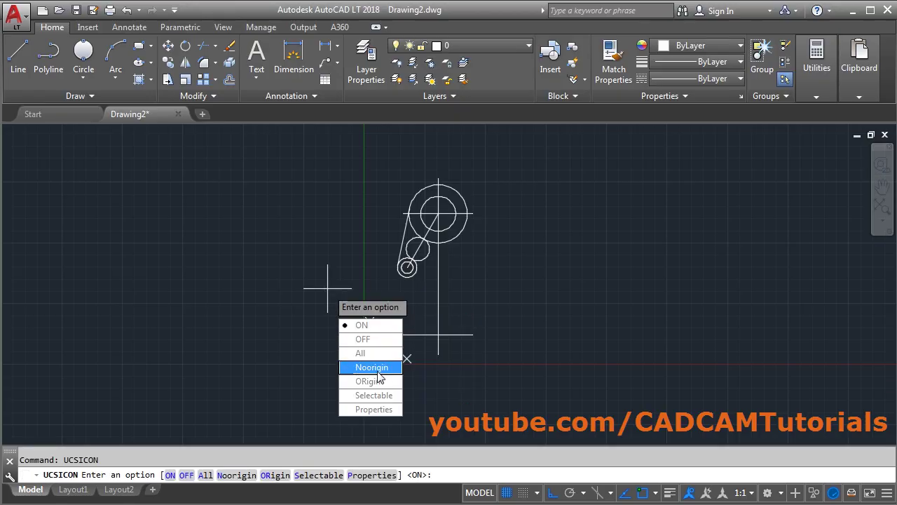
{"action": "left_click", "coordinate": [378, 372]}
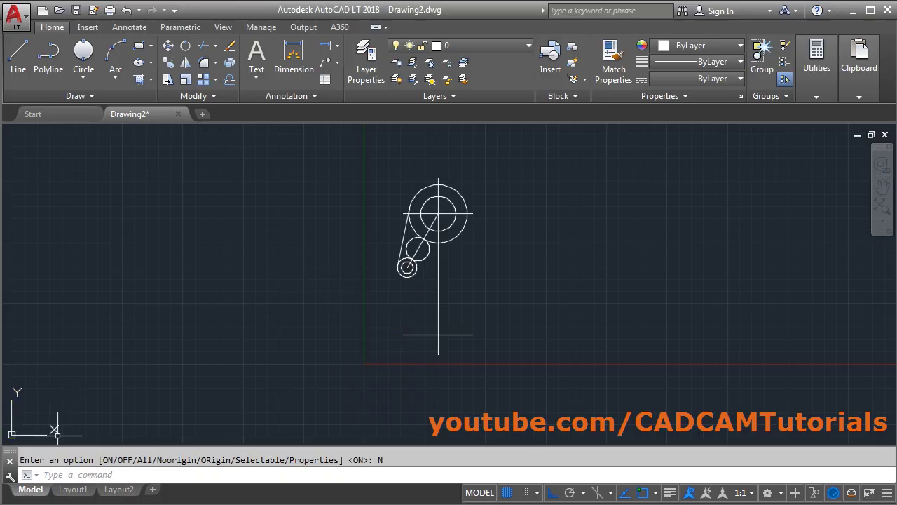
{"action": "scroll", "coordinate": [518, 282], "scroll_direction": "up", "scroll_amount": 1}
{"action": "scroll", "coordinate": [506, 274], "scroll_direction": "up", "scroll_amount": 1}
{"action": "middle_click_drag", "start_coordinate": [506, 273], "coordinate": [512, 286]}
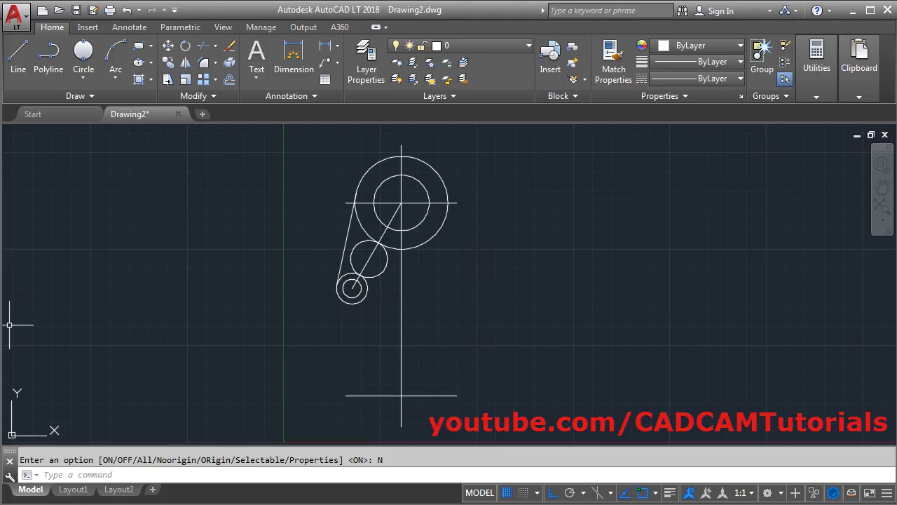
{"action": "key", "text": "alt+Tab"}
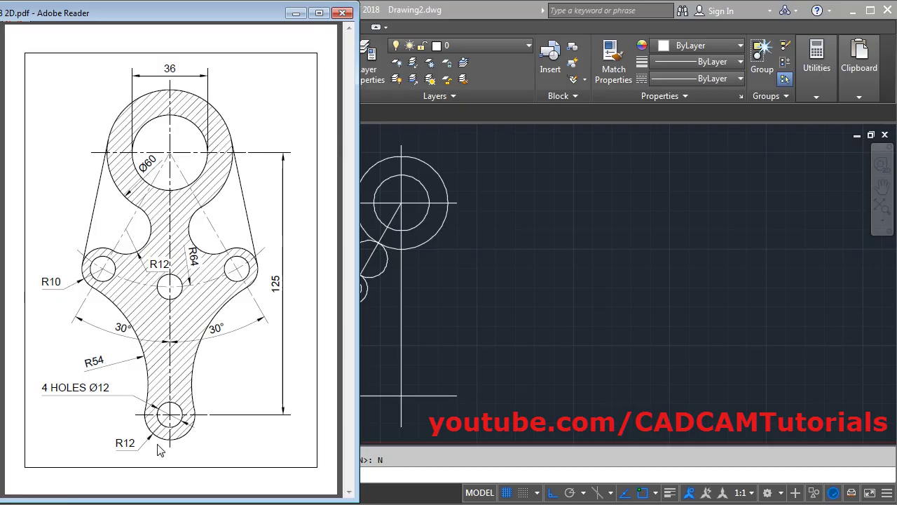
{"action": "key", "text": "alt+Tab"}
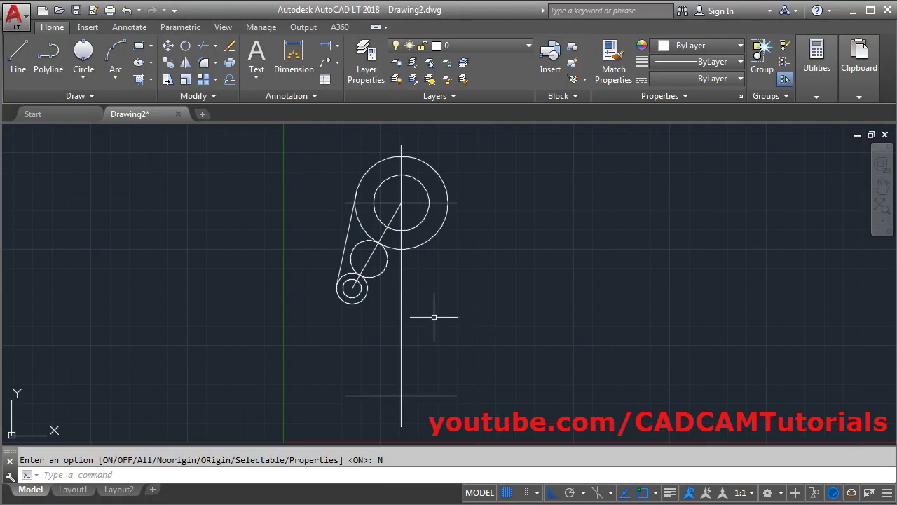
Draw a radius-12 circle centred where the vertical line crosses the lower offset line.
{"action": "type", "text": "c"}
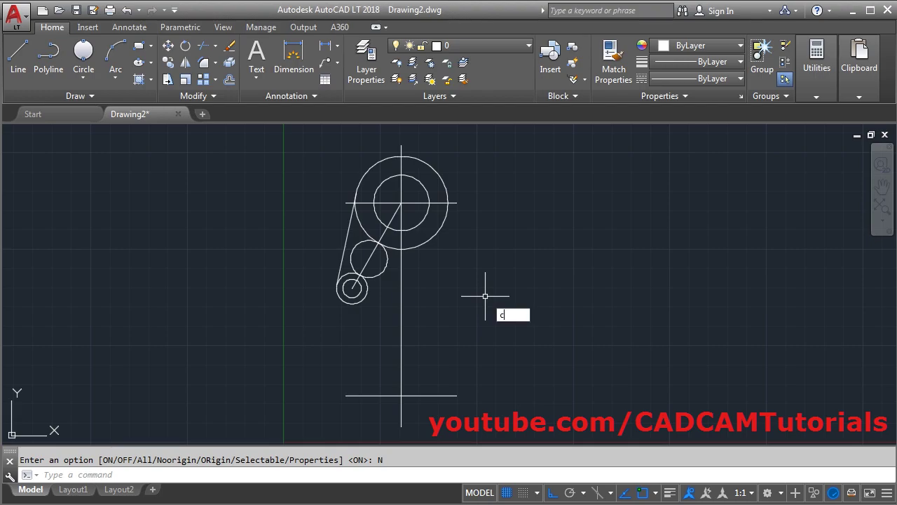
{"action": "key", "text": "Return"}
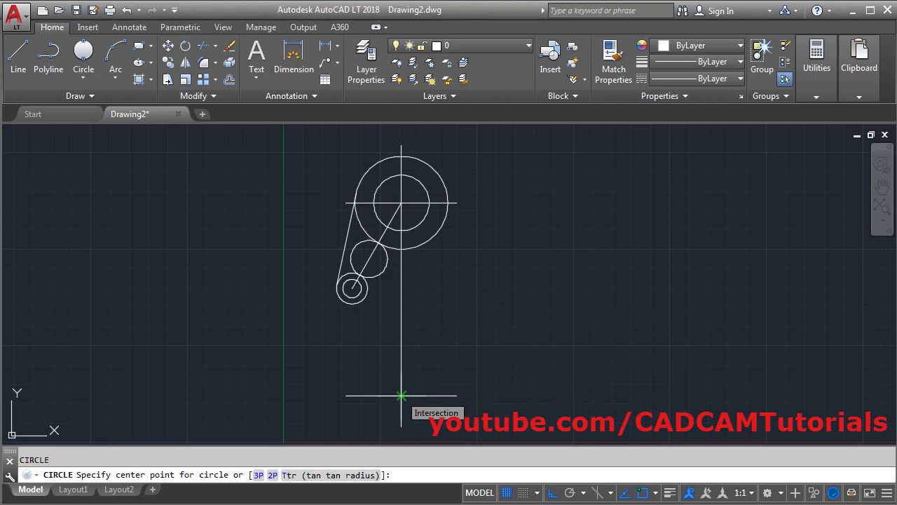
{"action": "left_click", "coordinate": [401, 395]}
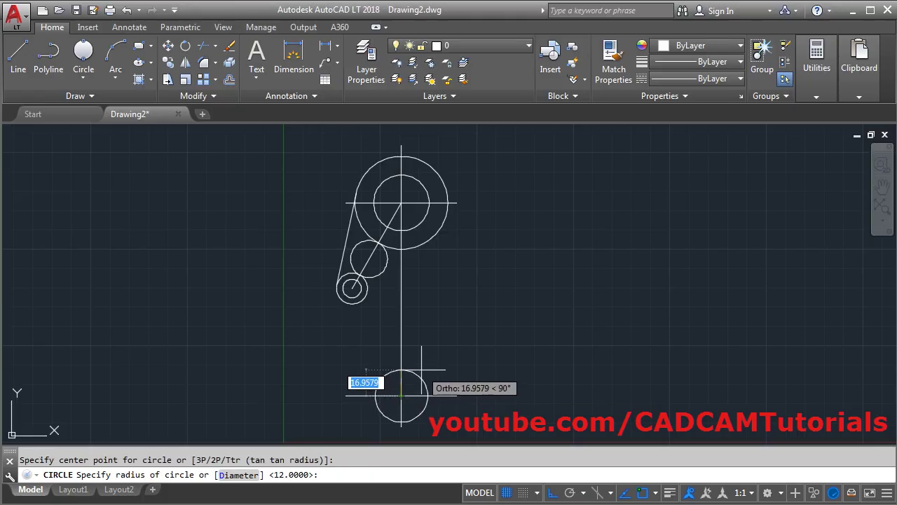
{"action": "type", "text": "1"}
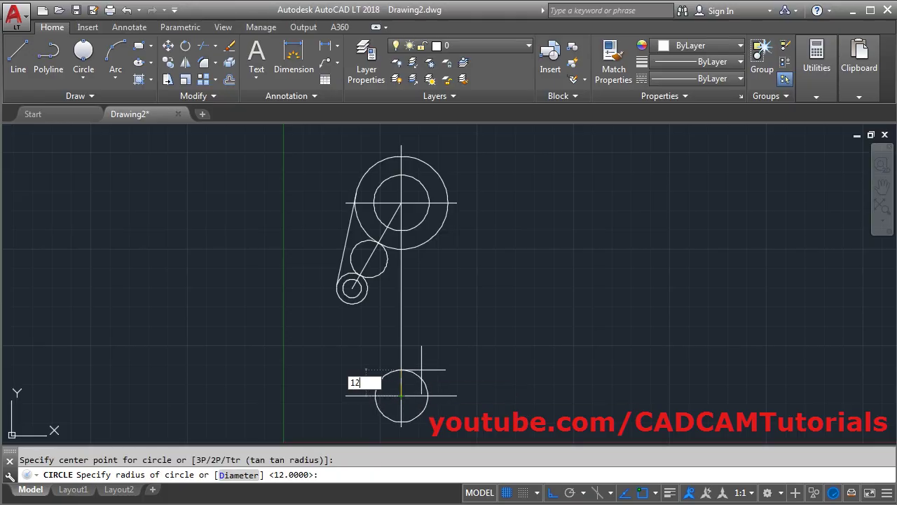
{"action": "type", "text": "2"}
{"action": "key", "text": "Return"}
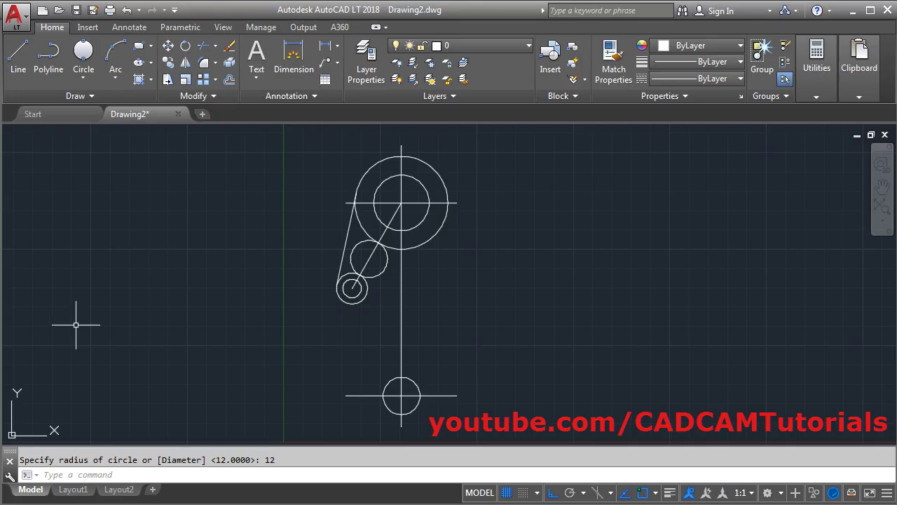
{"action": "key", "text": "alt+Tab"}
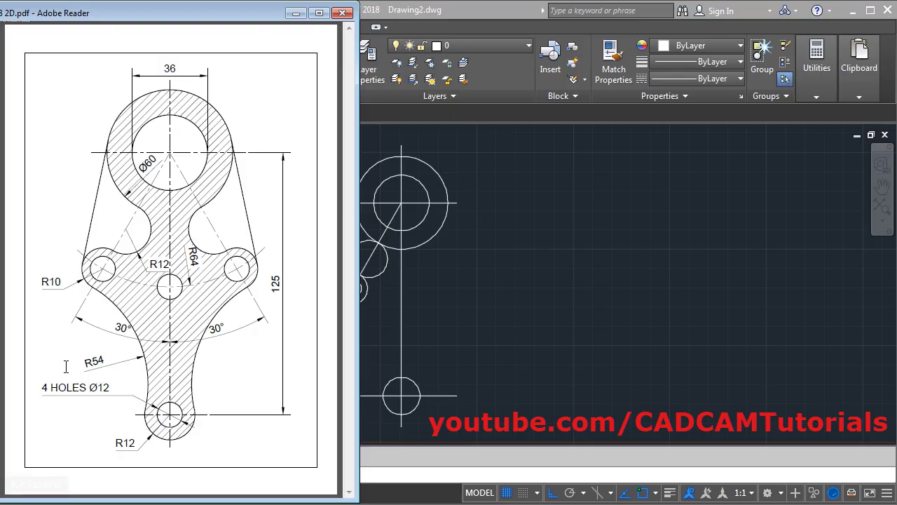
{"action": "left_click", "coordinate": [459, 303]}
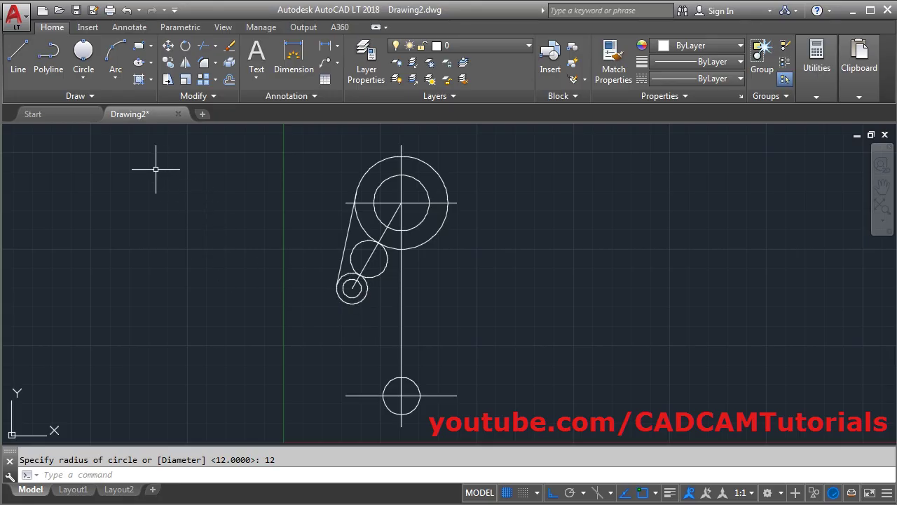
Draw an R54 circle tangent to the small left R10 circle and the bottom R12 boss.
{"action": "left_click", "coordinate": [83, 77]}
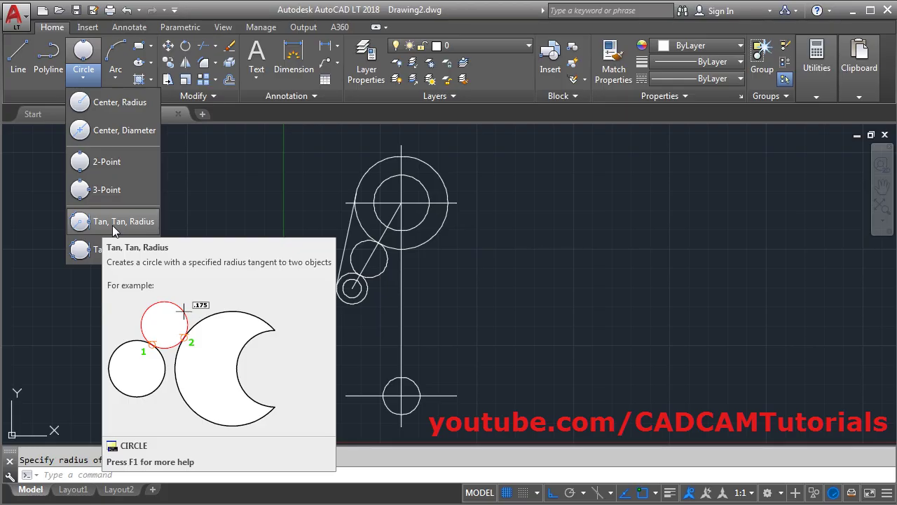
{"action": "left_click", "coordinate": [114, 229]}
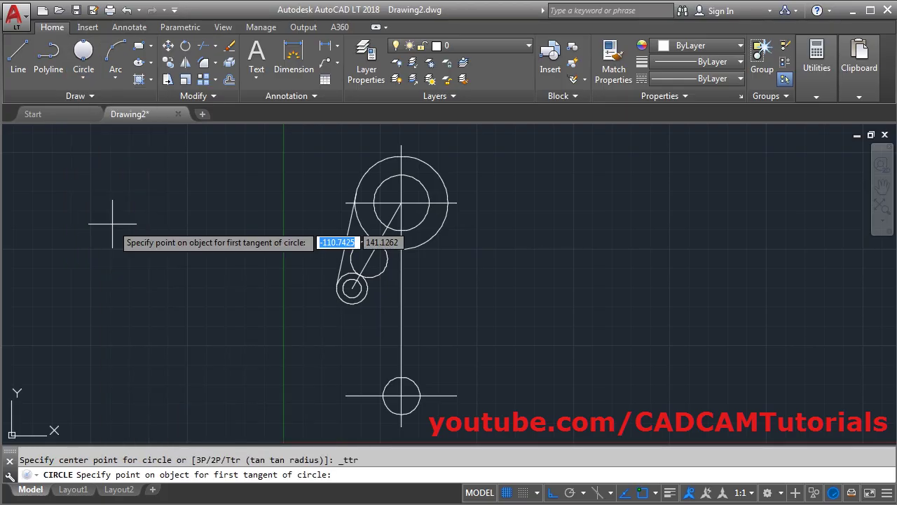
{"action": "scroll", "coordinate": [351, 359], "scroll_direction": "up", "scroll_amount": 2}
{"action": "middle_click_drag", "start_coordinate": [357, 361], "coordinate": [357, 325]}
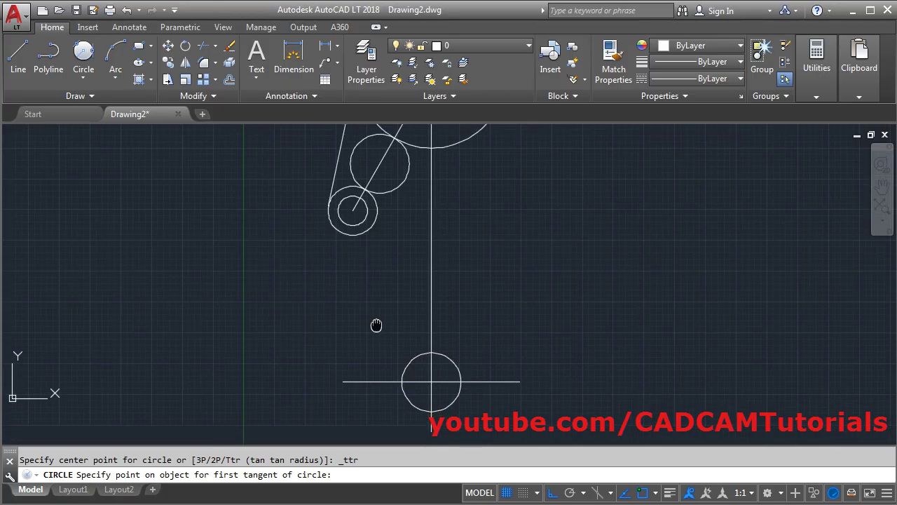
{"action": "left_click", "coordinate": [338, 233]}
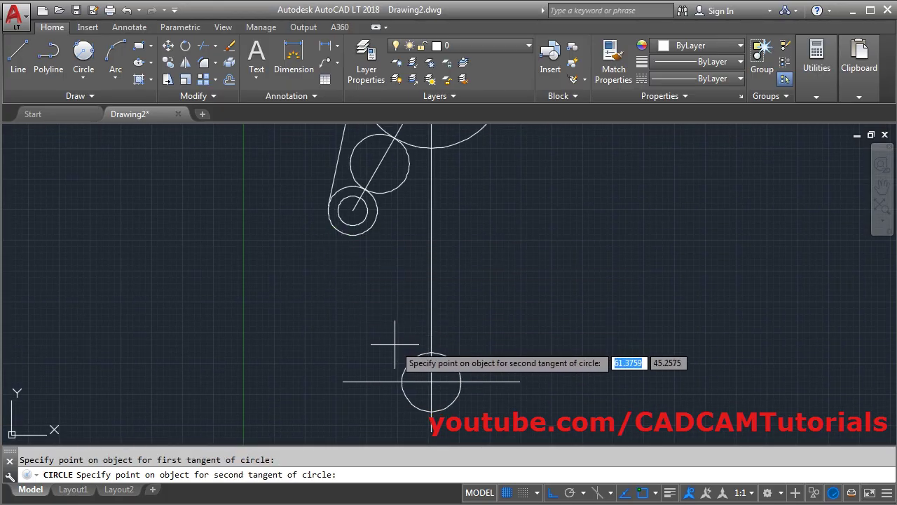
{"action": "left_click", "coordinate": [397, 370]}
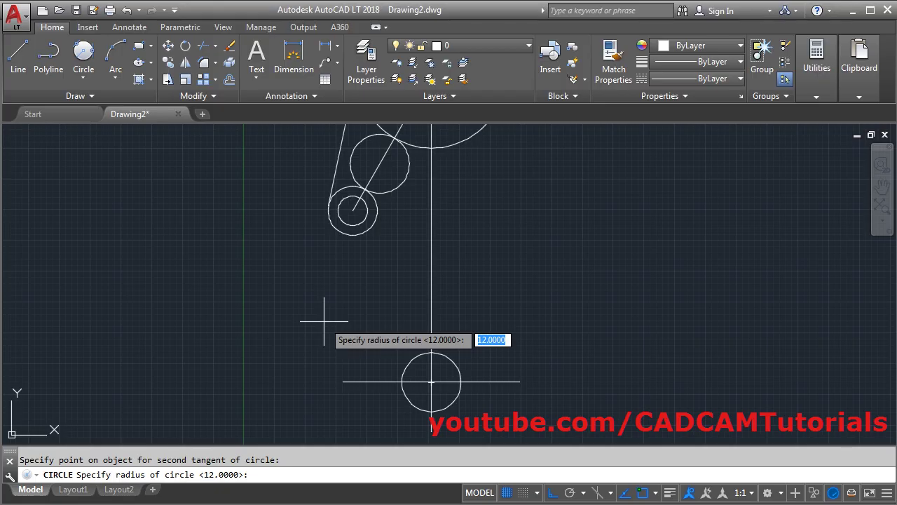
{"action": "type", "text": "54"}
{"action": "key", "text": "Return"}
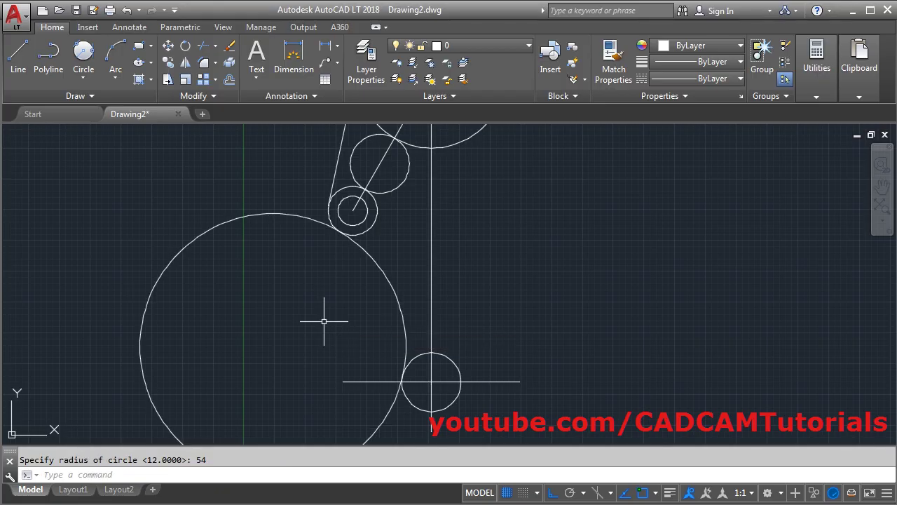
{"action": "scroll", "coordinate": [323, 321], "scroll_direction": "down", "scroll_amount": 3}
{"action": "middle_click_drag", "start_coordinate": [491, 284], "coordinate": [497, 312]}
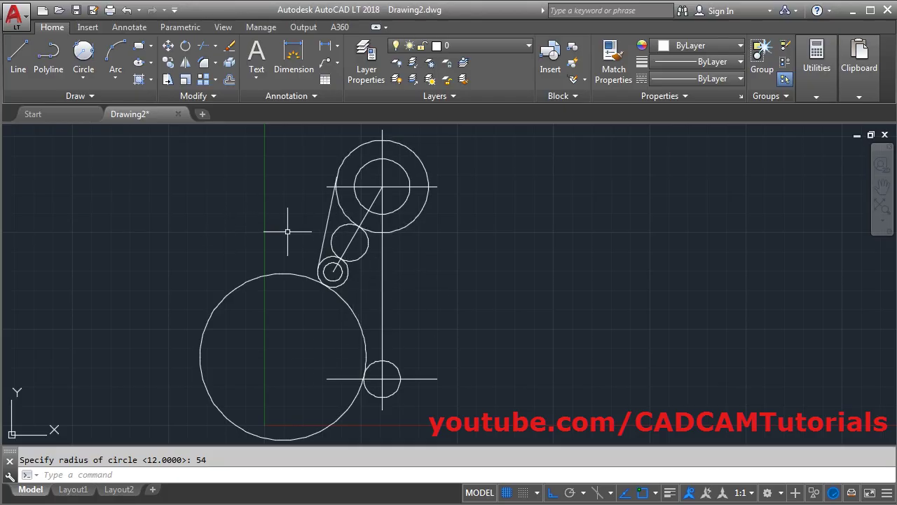
Trim away the unwanted part of the middle circle, using all objects as cutting edges.
{"action": "left_click", "coordinate": [204, 47]}
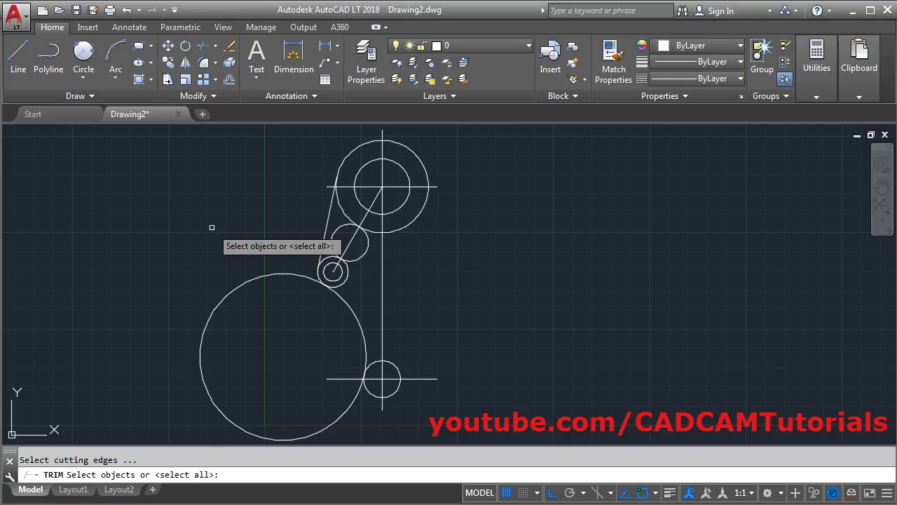
{"action": "key", "text": "Return"}
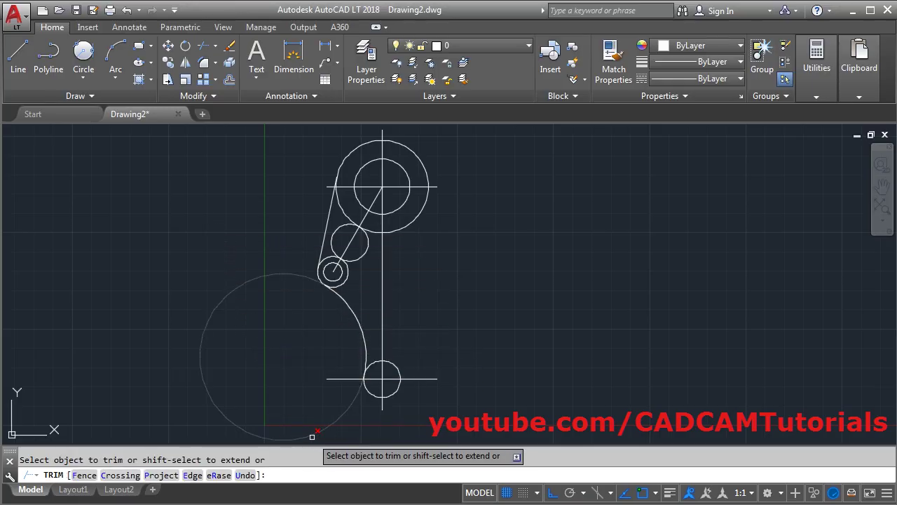
{"action": "scroll", "coordinate": [335, 239], "scroll_direction": "up", "scroll_amount": 4}
{"action": "left_click", "coordinate": [334, 223]}
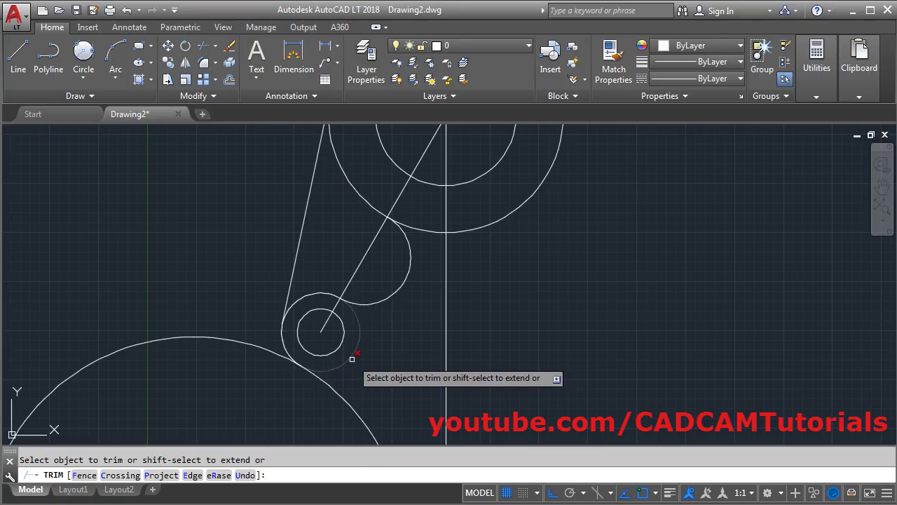
Cut the R54 circle down to its connecting arc and remove the leftover segment below the tangent point.
{"action": "scroll", "coordinate": [381, 315], "scroll_direction": "down", "scroll_amount": 4}
{"action": "middle_click_drag", "start_coordinate": [393, 359], "coordinate": [384, 291]}
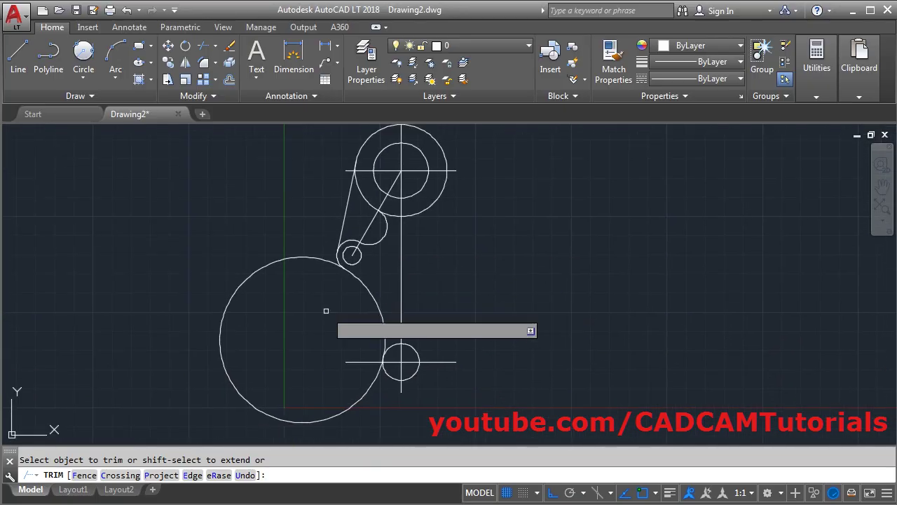
{"action": "left_click", "coordinate": [309, 259]}
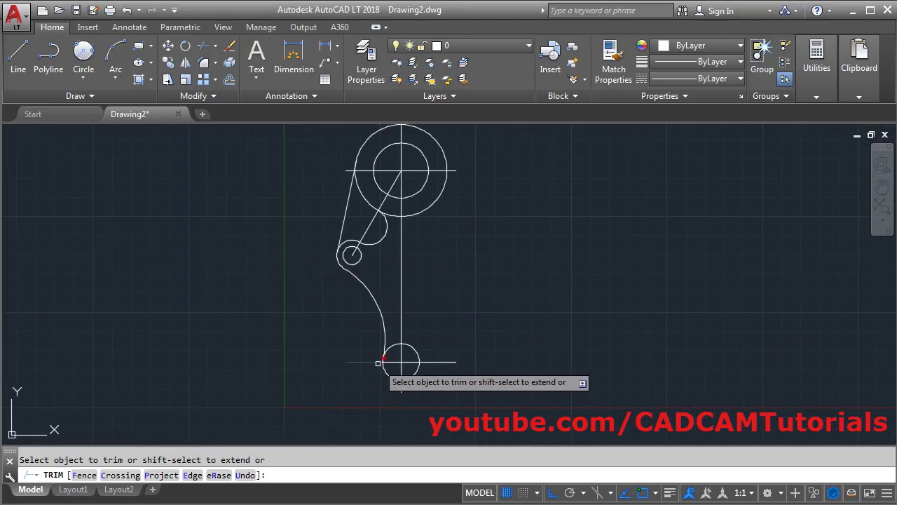
{"action": "scroll", "coordinate": [385, 381], "scroll_direction": "up", "scroll_amount": 6}
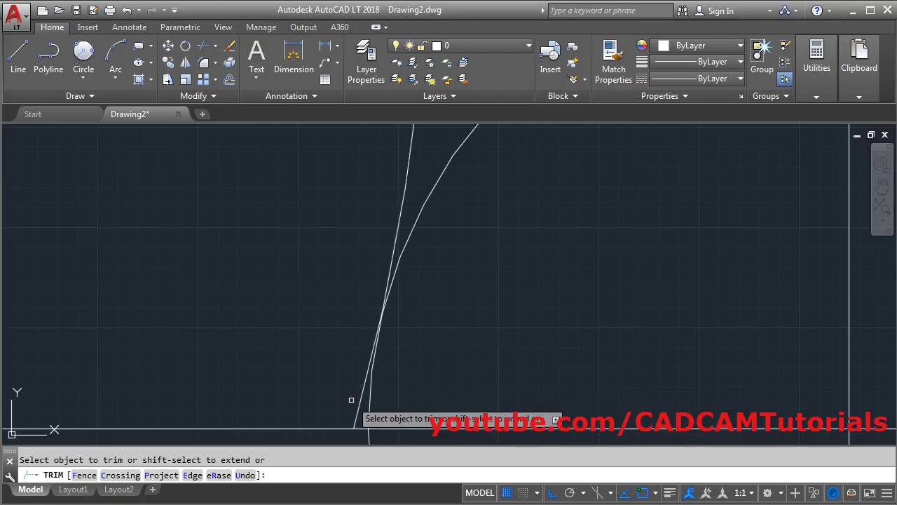
{"action": "left_click", "coordinate": [358, 412]}
{"action": "scroll", "coordinate": [293, 336], "scroll_direction": "down", "scroll_amount": 6}
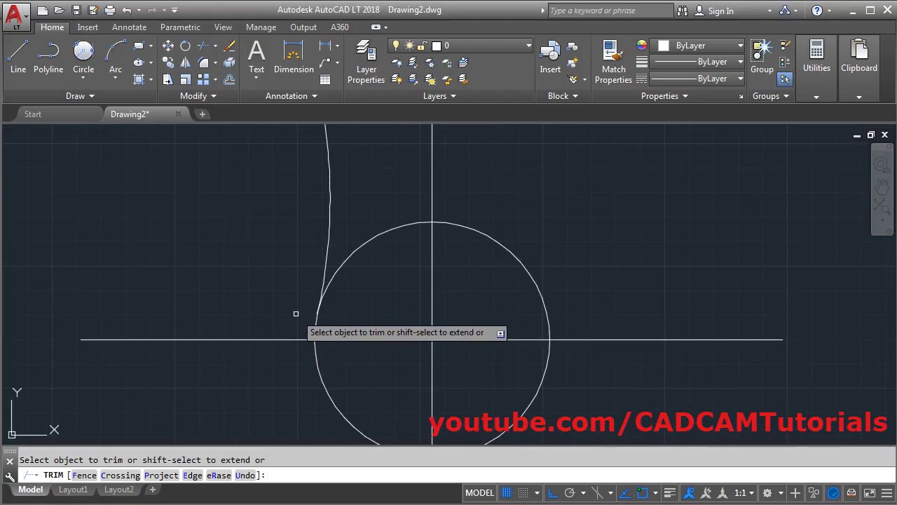
{"action": "mouse_move", "coordinate": [350, 291]}
{"action": "middle_mouse_down"}
{"action": "mouse_move", "coordinate": [379, 337]}
{"action": "mouse_move", "coordinate": [453, 398]}
{"action": "middle_mouse_up"}
{"action": "scroll", "coordinate": [497, 350], "scroll_direction": "down", "scroll_amount": 2}
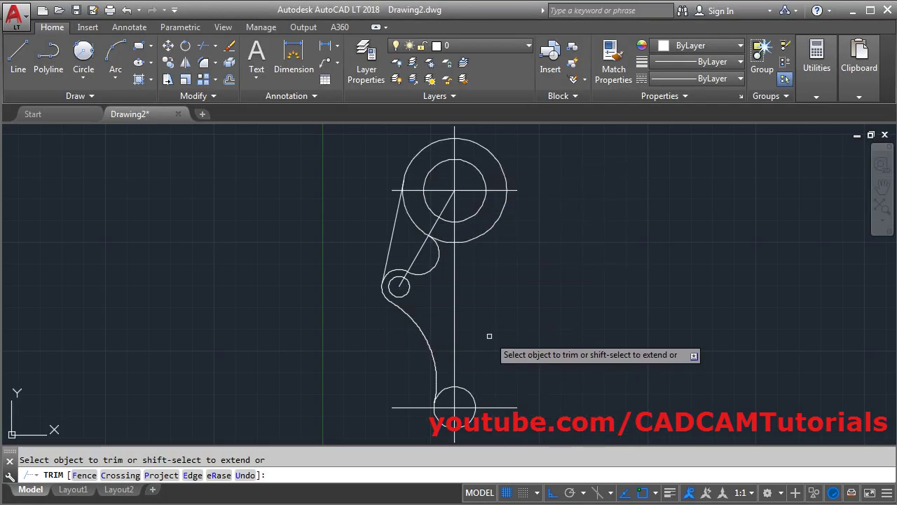
{"action": "key", "text": "Escape"}
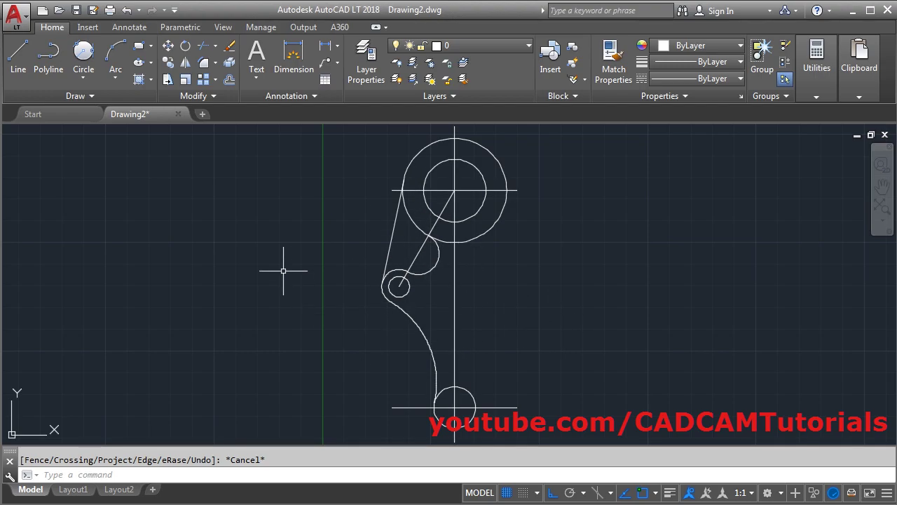
Mirror the left profile arcs and lines across the top-to-bottom centre line, keeping the originals.
{"action": "left_click", "coordinate": [187, 63]}
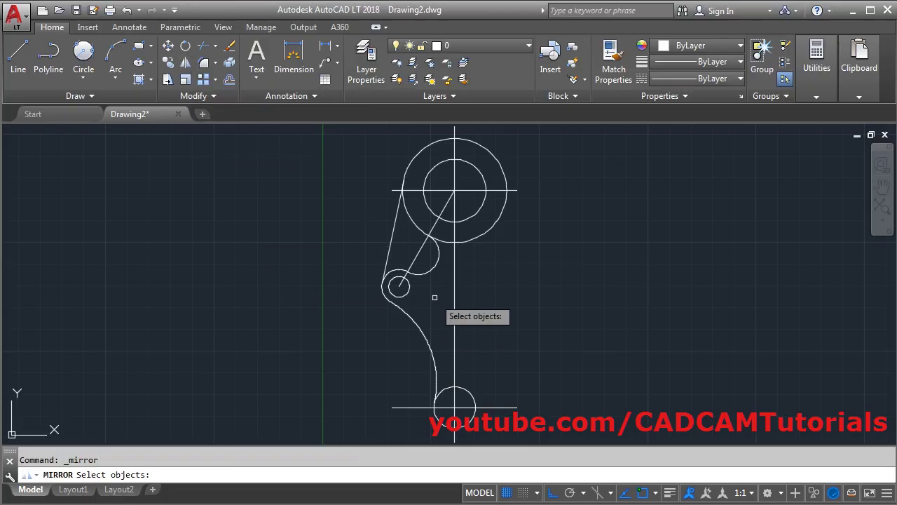
{"action": "left_click", "coordinate": [434, 267]}
{"action": "left_click", "coordinate": [396, 272]}
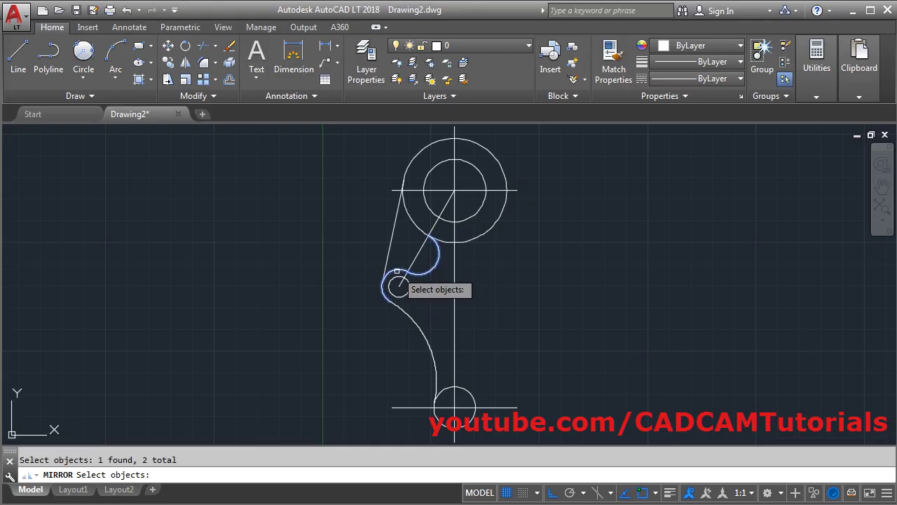
{"action": "left_click", "coordinate": [417, 262]}
{"action": "left_click", "coordinate": [389, 248]}
{"action": "left_click", "coordinate": [420, 311]}
{"action": "left_click", "coordinate": [424, 335]}
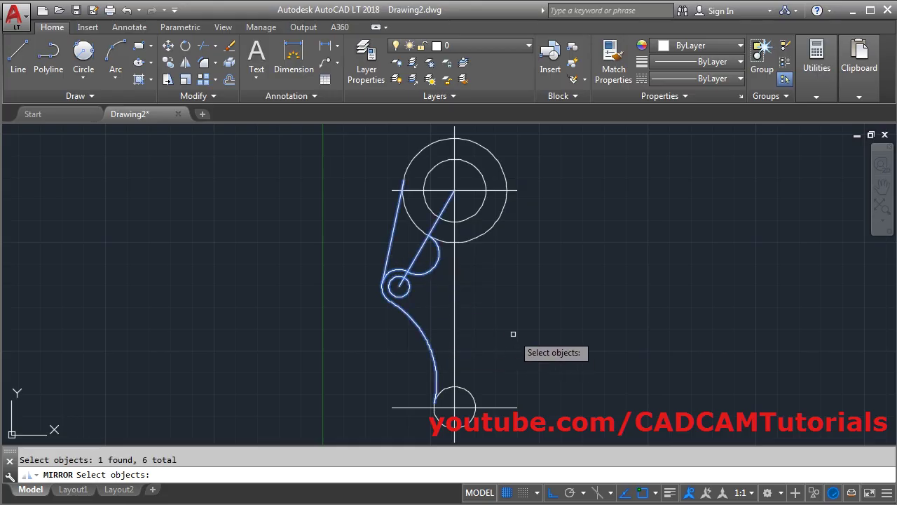
{"action": "key", "text": "Return"}
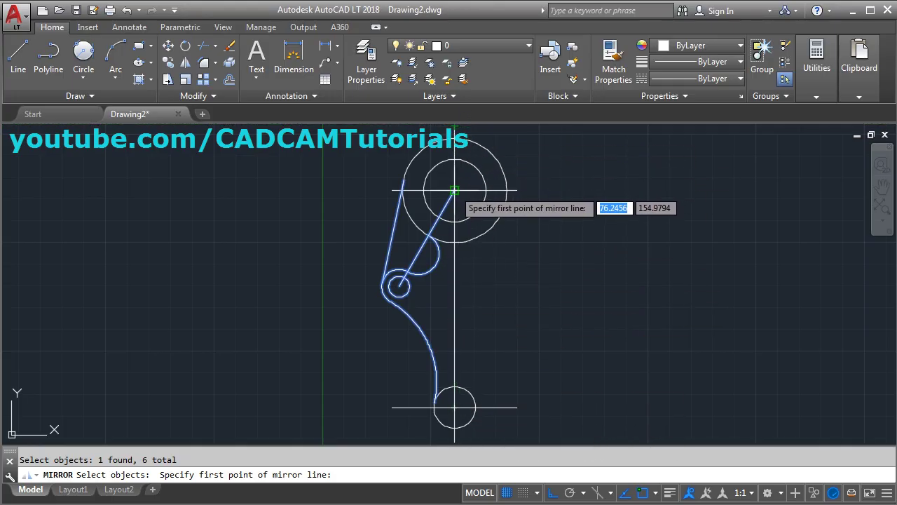
{"action": "left_click", "coordinate": [454, 190]}
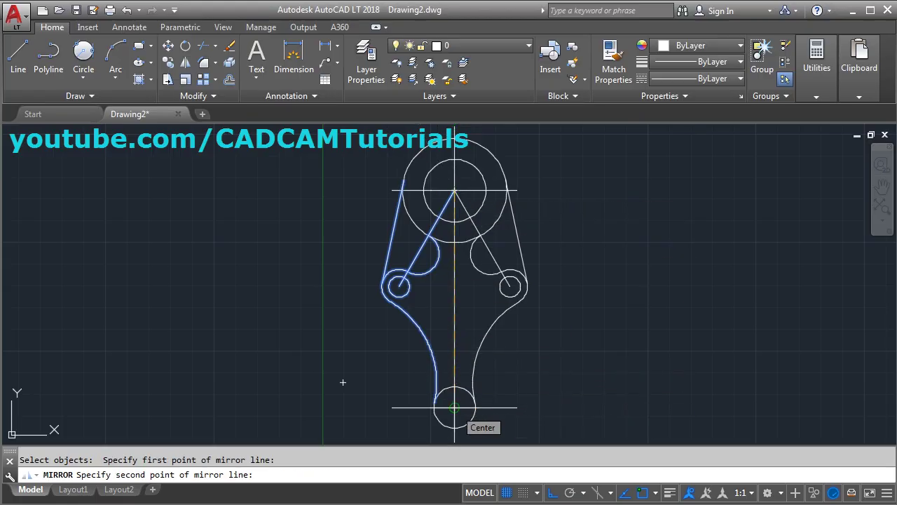
{"action": "left_click", "coordinate": [455, 407]}
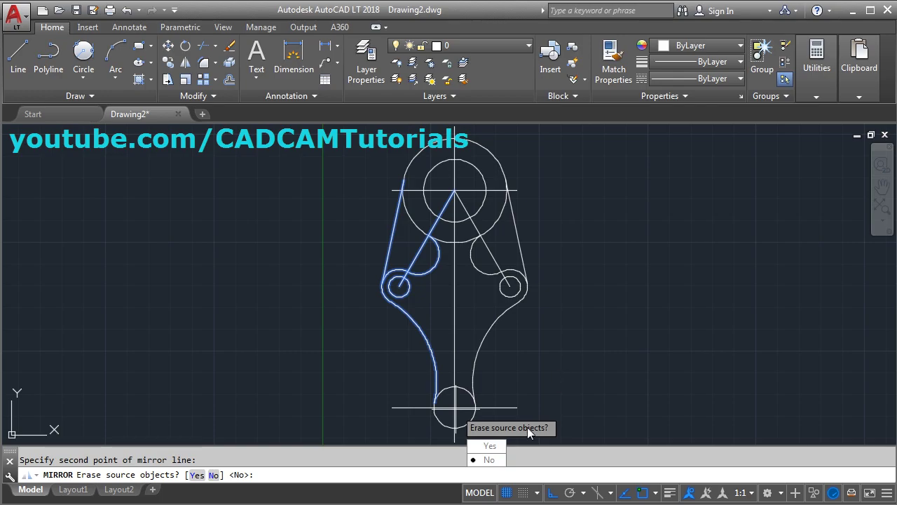
{"action": "left_click", "coordinate": [489, 459]}
{"action": "middle_click", "coordinate": [460, 317]}
{"action": "middle_click", "coordinate": [460, 317]}
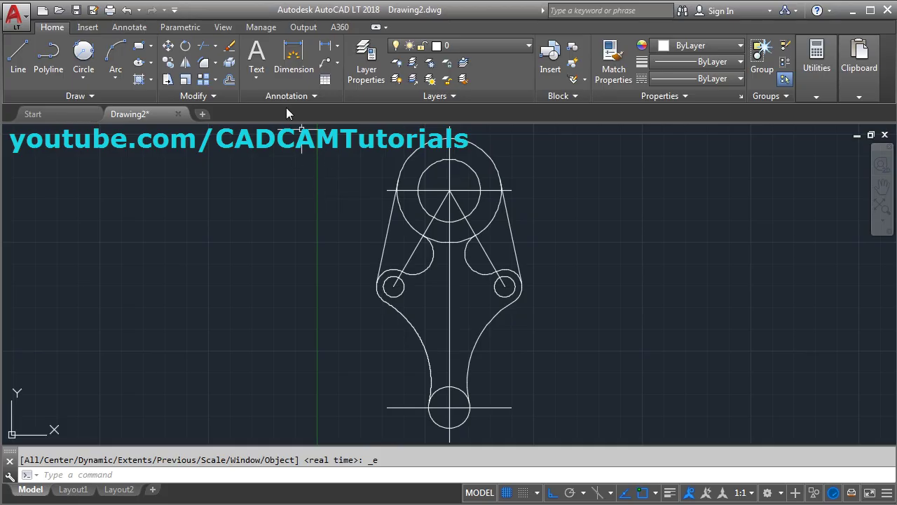
Trim off the bottom circle's upper arc so the stem joins the lower lobe.
{"action": "left_click", "coordinate": [205, 48]}
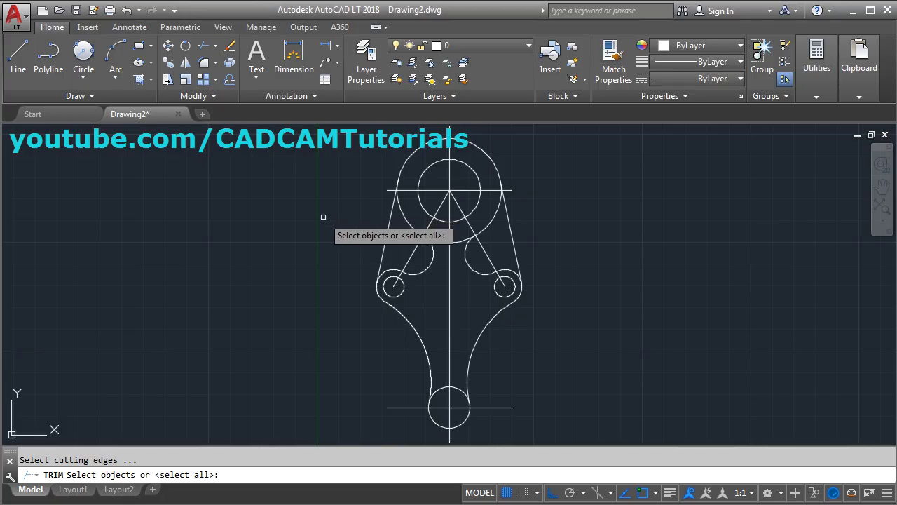
{"action": "key", "text": "Return"}
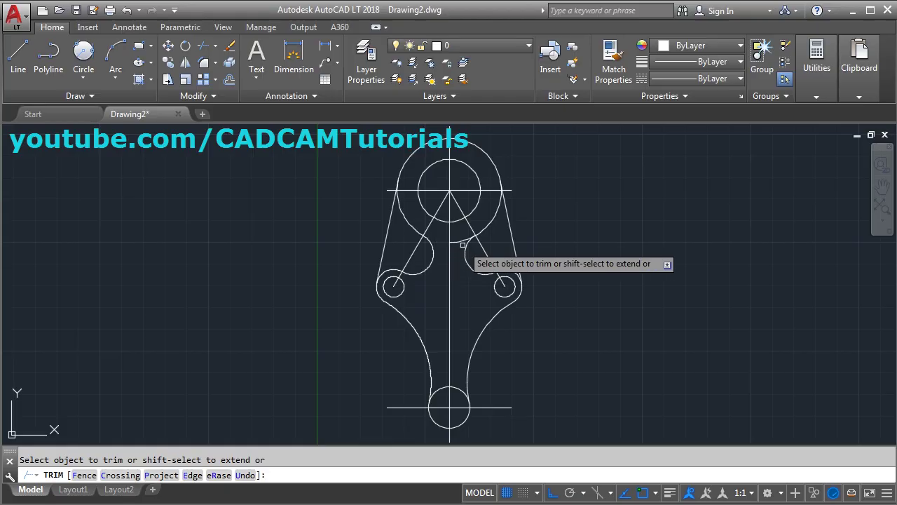
{"action": "left_click", "coordinate": [436, 391]}
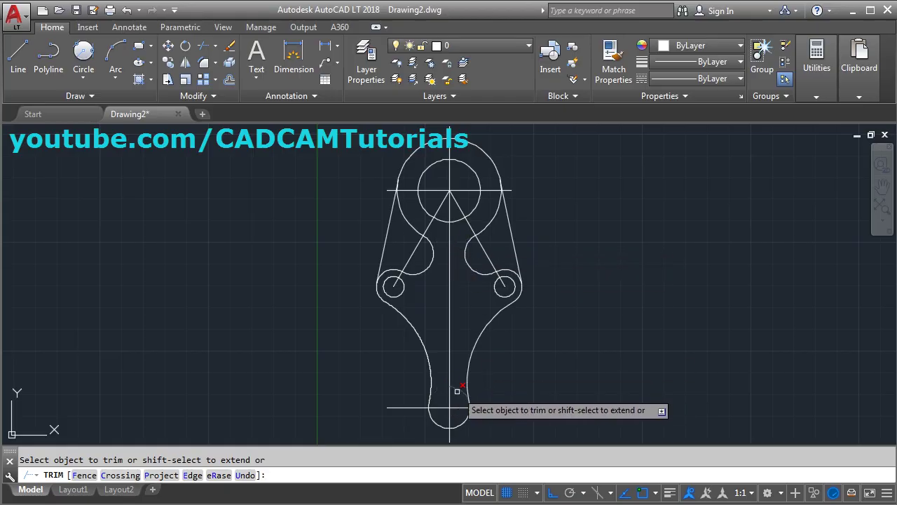
{"action": "key", "text": "Return"}
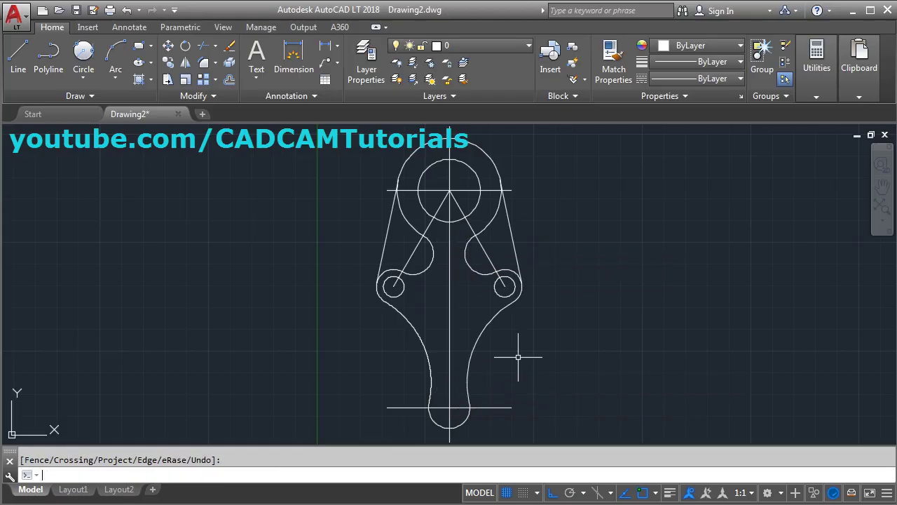
{"action": "key", "text": "alt+Tab"}
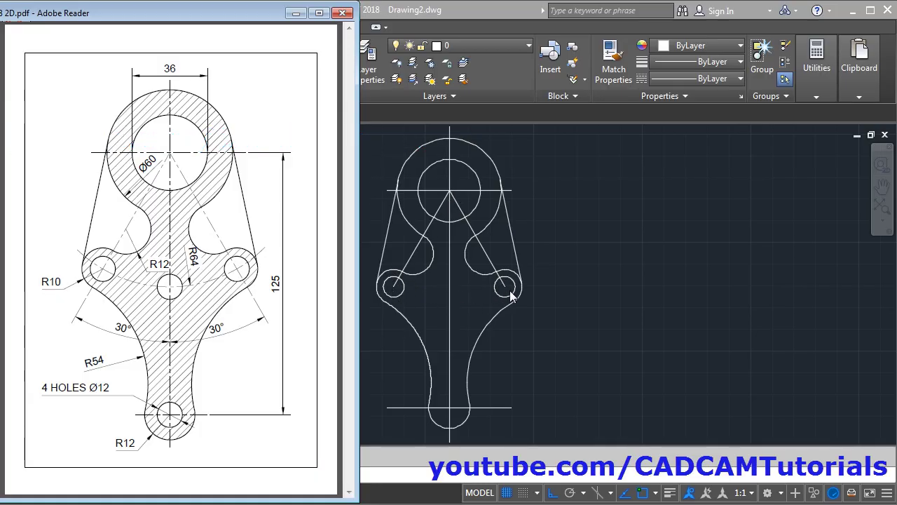
Return from the reference PDF to the AutoCAD drawing.
{"action": "left_click", "coordinate": [576, 303]}
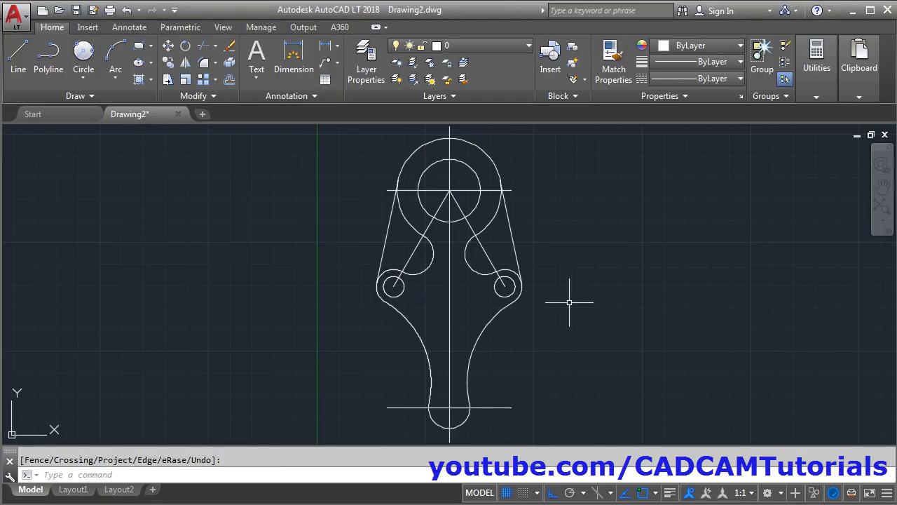
Draw a centre-start-end arc centred on the top boss, from the left small circle's centre to the right one's.
{"action": "left_click", "coordinate": [117, 77]}
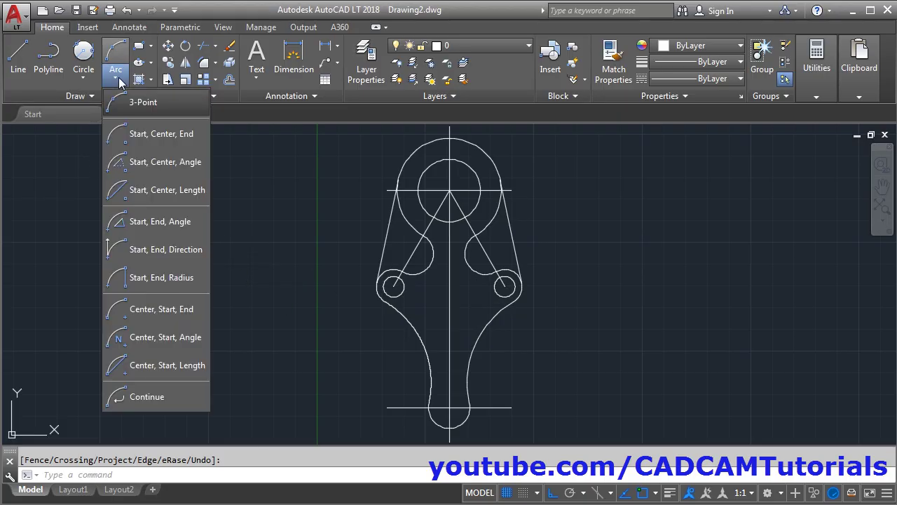
{"action": "left_click", "coordinate": [175, 314]}
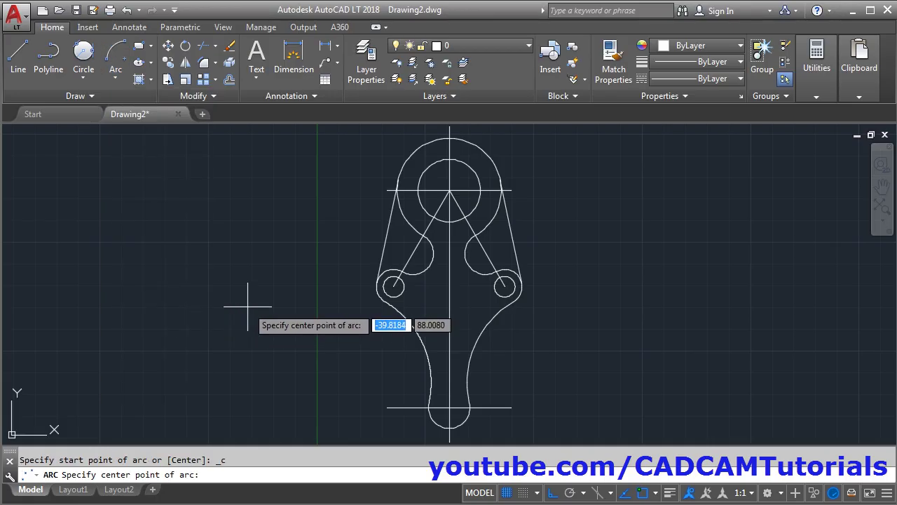
{"action": "left_click", "coordinate": [449, 190]}
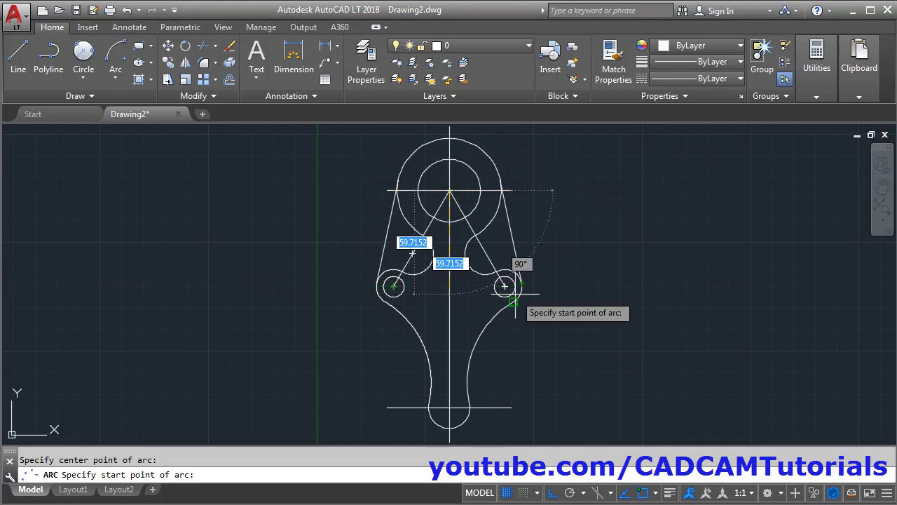
{"action": "left_click", "coordinate": [394, 286]}
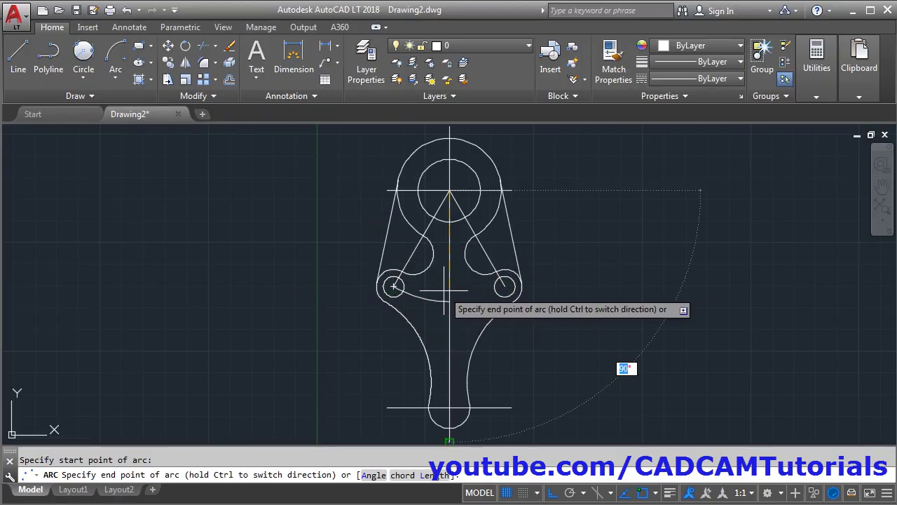
{"action": "scroll", "coordinate": [450, 289], "scroll_direction": "up", "scroll_amount": 2}
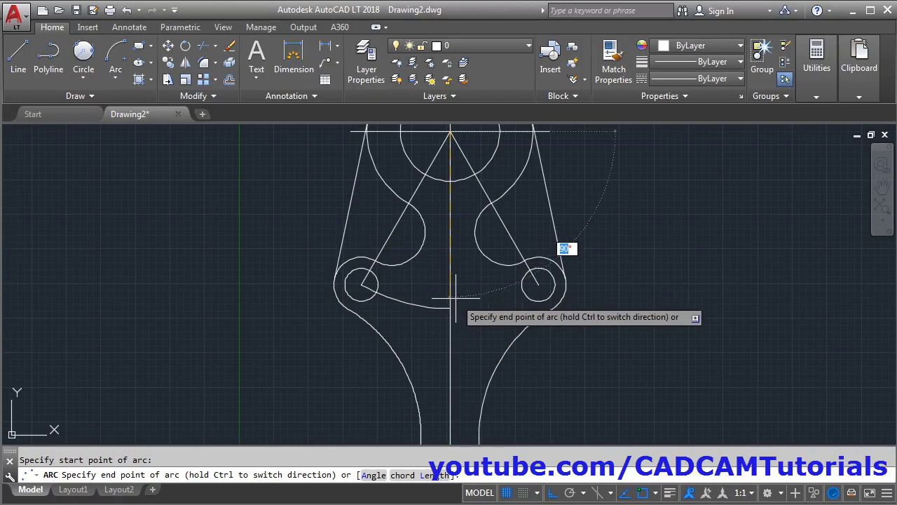
{"action": "middle_click_drag", "start_coordinate": [538, 284], "coordinate": [529, 281]}
{"action": "left_click", "coordinate": [530, 281]}
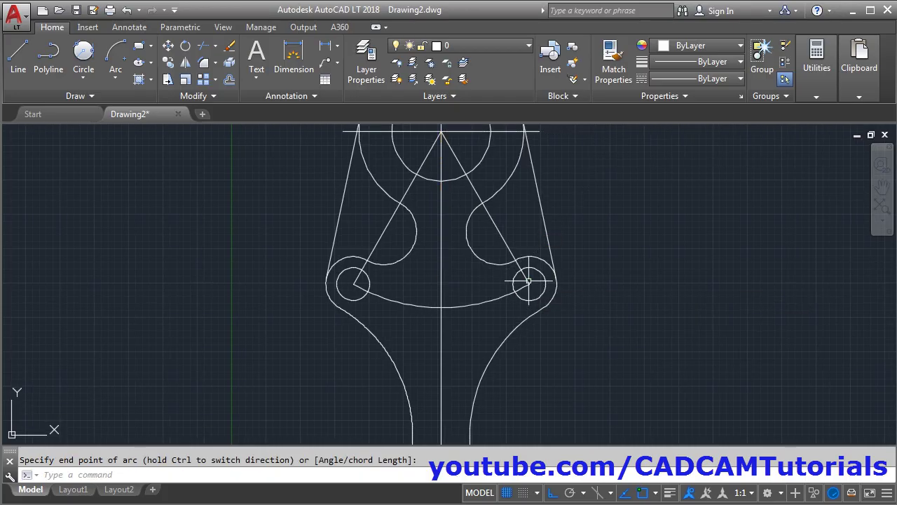
Select the new arc so its ends can be edited.
{"action": "mouse_move", "coordinate": [618, 267]}
{"action": "middle_mouse_down"}
{"action": "mouse_move", "coordinate": [655, 334]}
{"action": "mouse_move", "coordinate": [637, 351]}
{"action": "middle_mouse_up"}
{"action": "scroll", "coordinate": [654, 335], "scroll_direction": "up", "scroll_amount": 2}
{"action": "scroll", "coordinate": [636, 351], "scroll_direction": "down", "scroll_amount": 2}
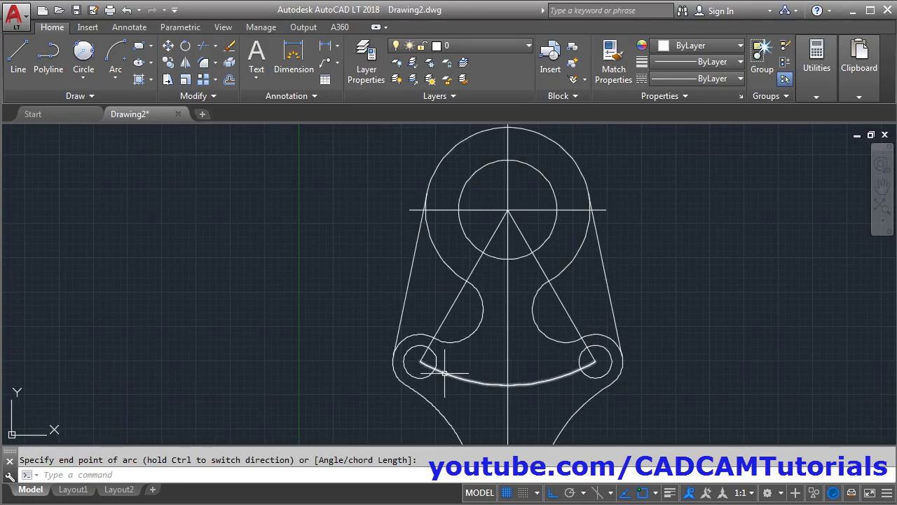
{"action": "scroll", "coordinate": [610, 367], "scroll_direction": "up", "scroll_amount": 2}
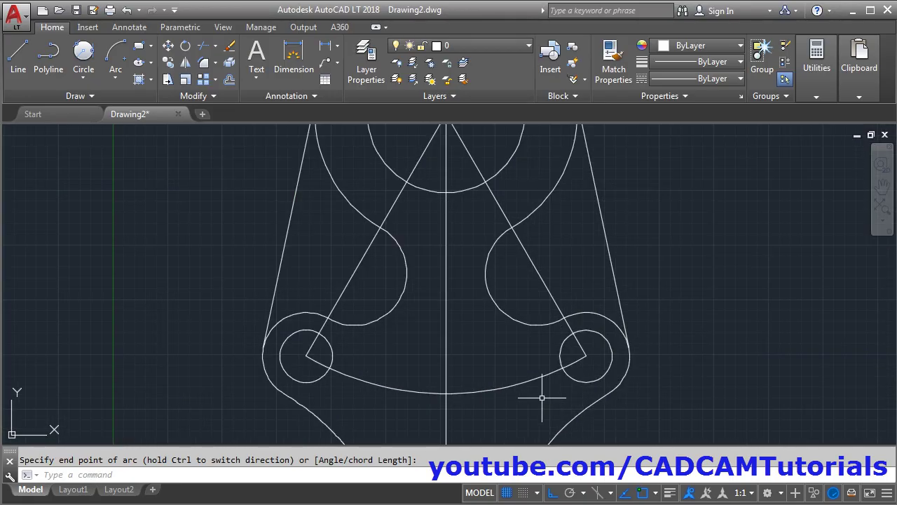
{"action": "left_click", "coordinate": [599, 359]}
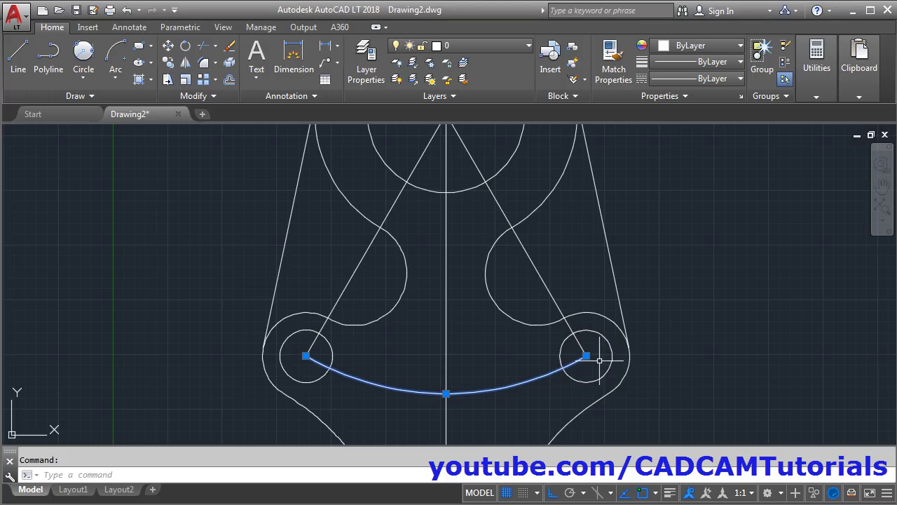
With Ortho off, stretch both ends of the R64 arc past the two small side circles.
{"action": "left_click", "coordinate": [587, 356]}
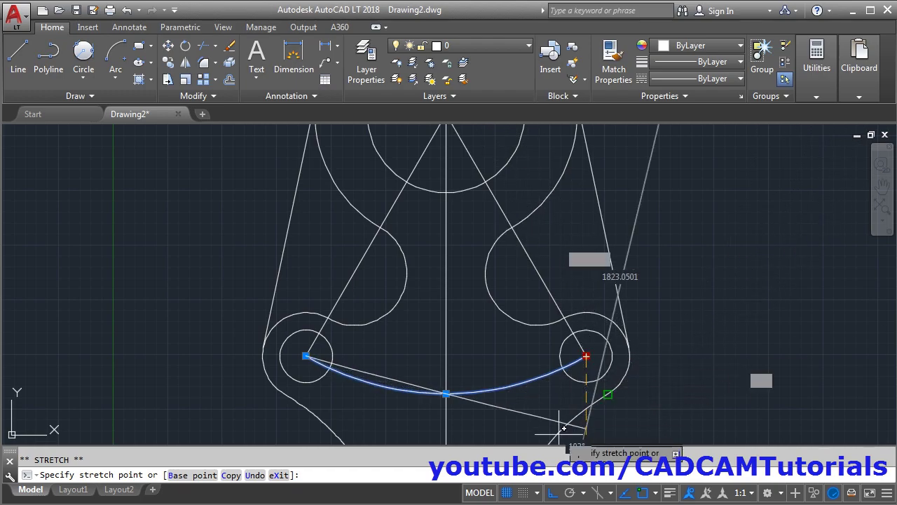
{"action": "left_click", "coordinate": [563, 489]}
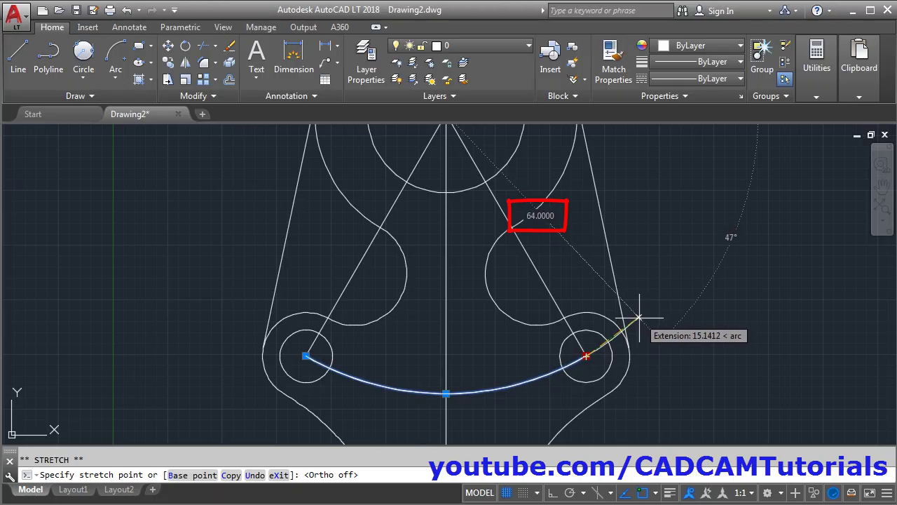
{"action": "left_click", "coordinate": [639, 318]}
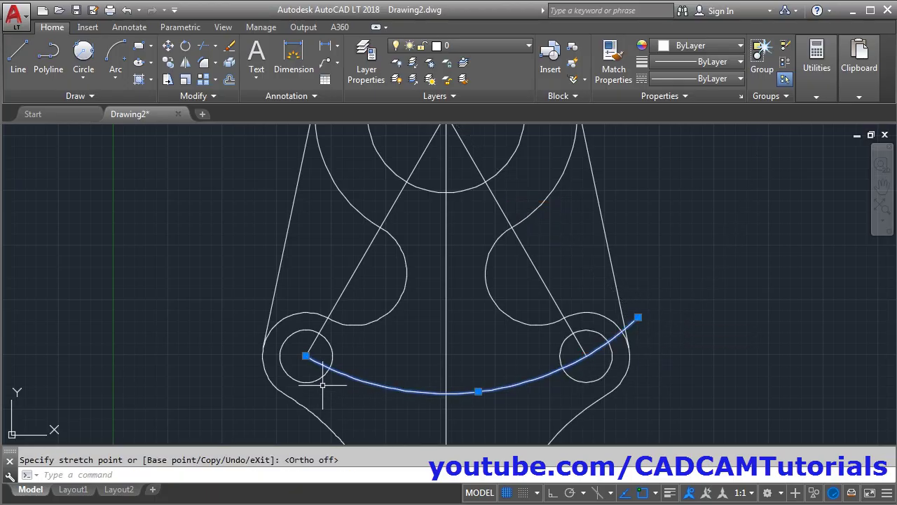
{"action": "mouse_move", "coordinate": [306, 356]}
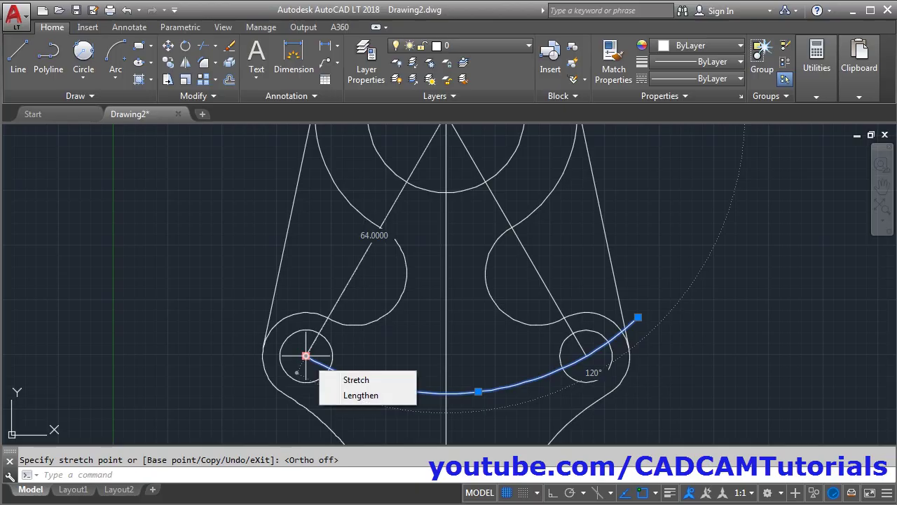
{"action": "left_click", "coordinate": [306, 356]}
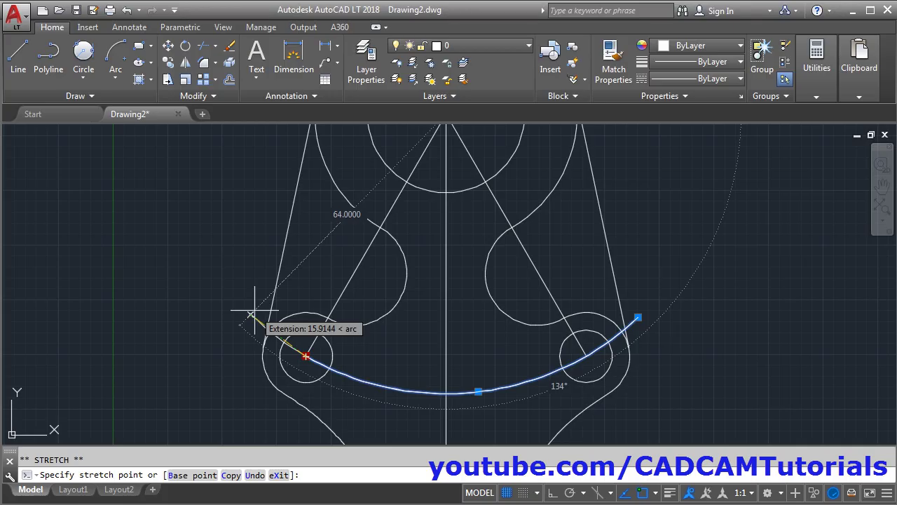
{"action": "left_click", "coordinate": [253, 312]}
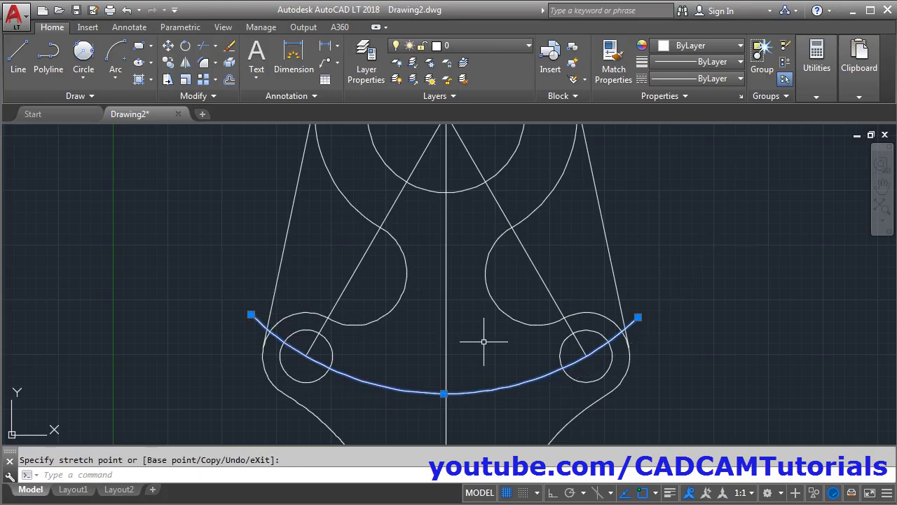
{"action": "key", "text": "Escape"}
{"action": "middle_click_drag", "start_coordinate": [480, 340], "coordinate": [480, 315]}
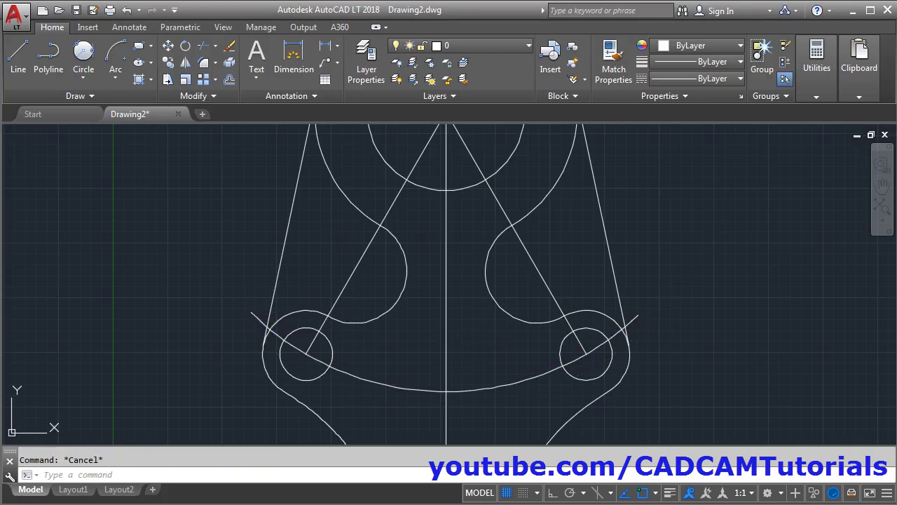
{"action": "scroll", "coordinate": [35, 325], "scroll_direction": "down", "scroll_amount": 2}
{"action": "key", "text": "alt+Tab"}
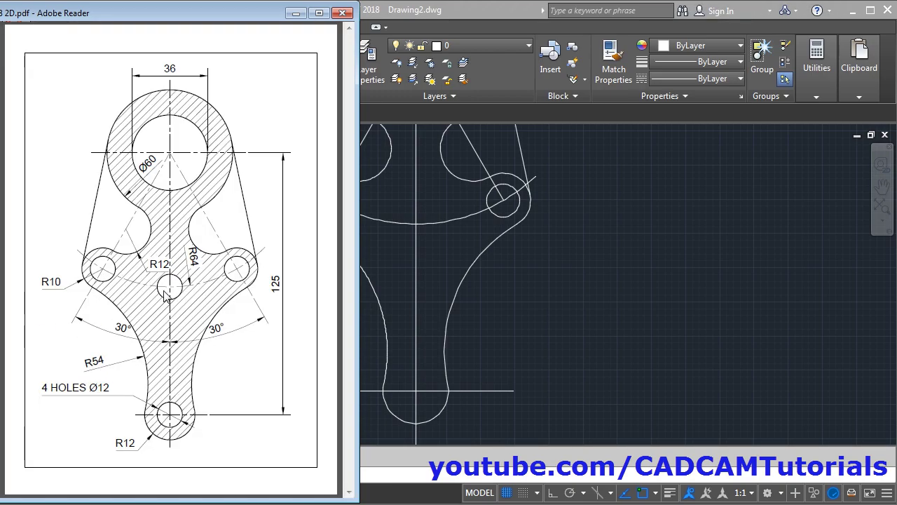
Switch back from the reference PDF to the AutoCAD drawing.
{"action": "key", "text": "alt+Tab"}
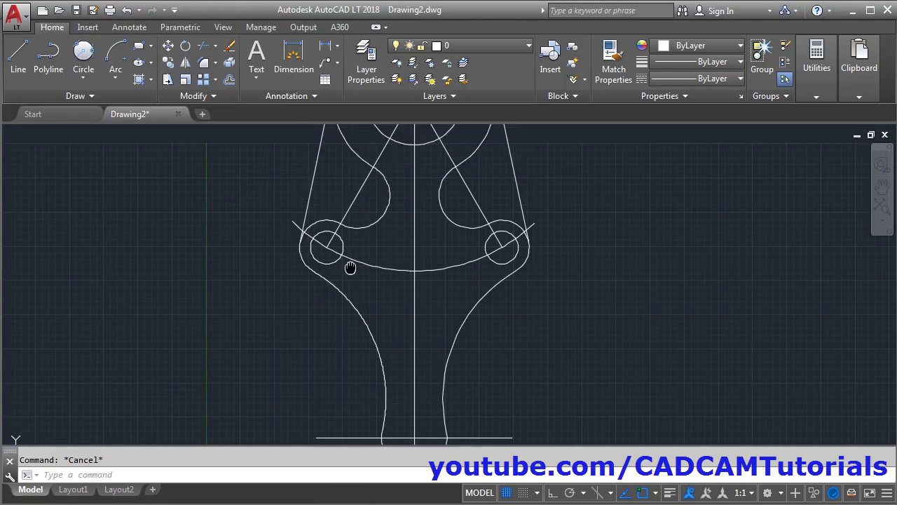
Copy the left R6 hole from its centre to where the R64 arc crosses the vertical centreline.
{"action": "left_click", "coordinate": [168, 63]}
{"action": "left_click", "coordinate": [337, 267]}
{"action": "key", "text": "Return"}
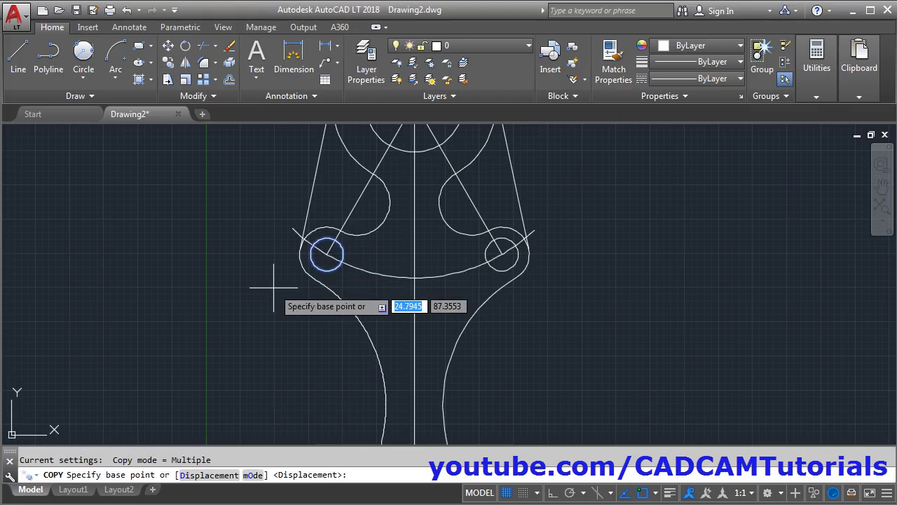
{"action": "scroll", "coordinate": [274, 287], "scroll_direction": "up", "scroll_amount": 2}
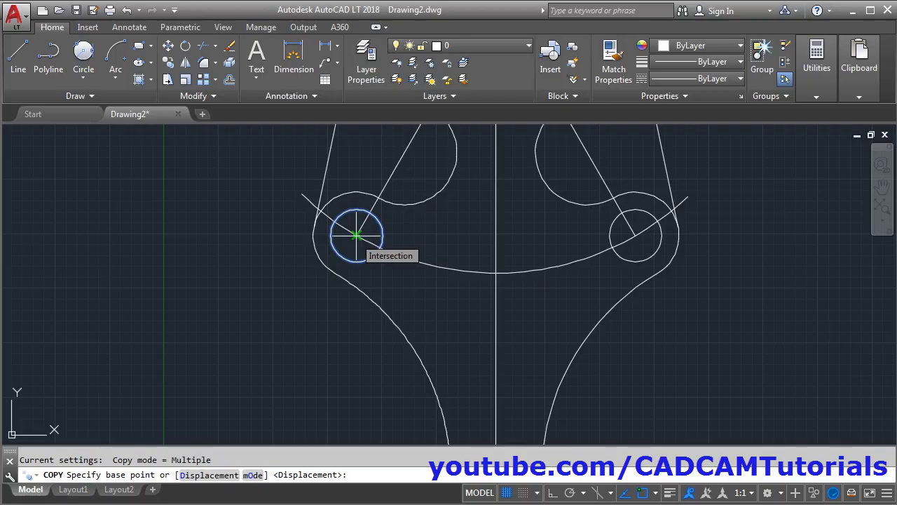
{"action": "left_click", "coordinate": [356, 236]}
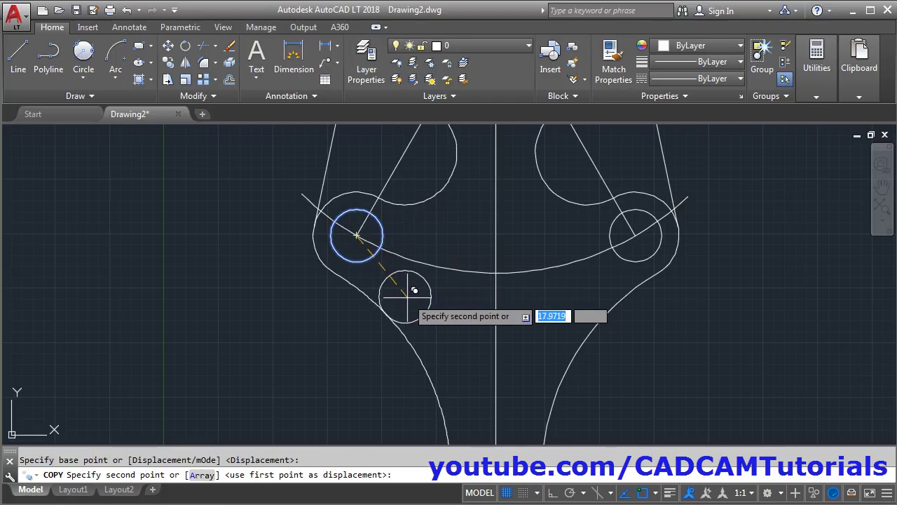
{"action": "left_click", "coordinate": [495, 272]}
{"action": "scroll", "coordinate": [491, 311], "scroll_direction": "down", "scroll_amount": 2}
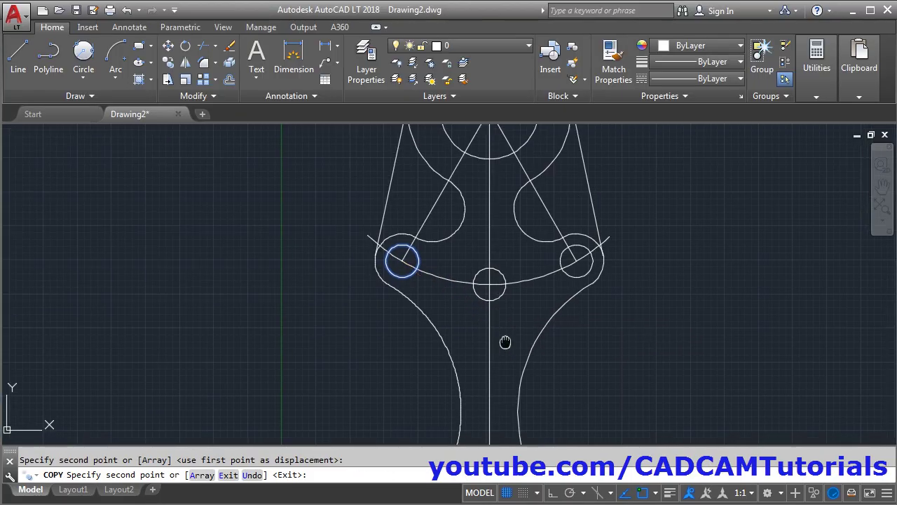
{"action": "middle_click_drag", "start_coordinate": [518, 339], "coordinate": [472, 210]}
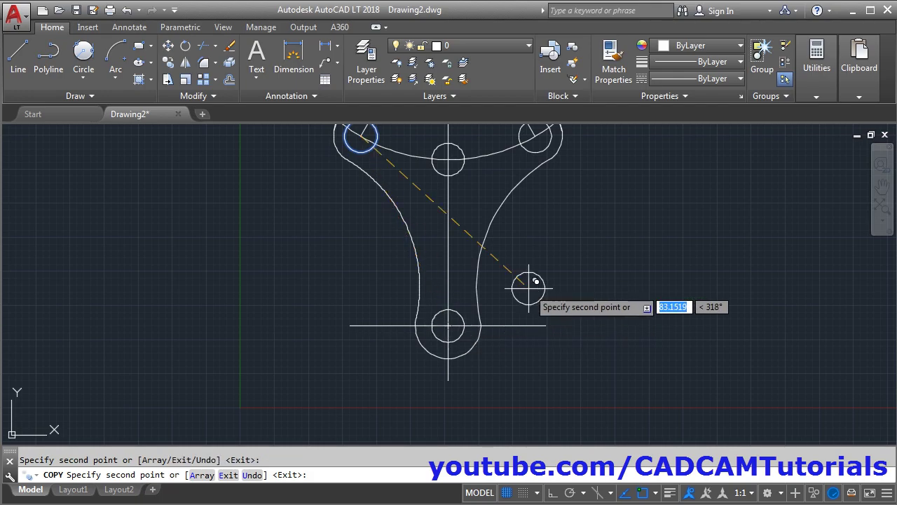
{"action": "key", "text": "Escape"}
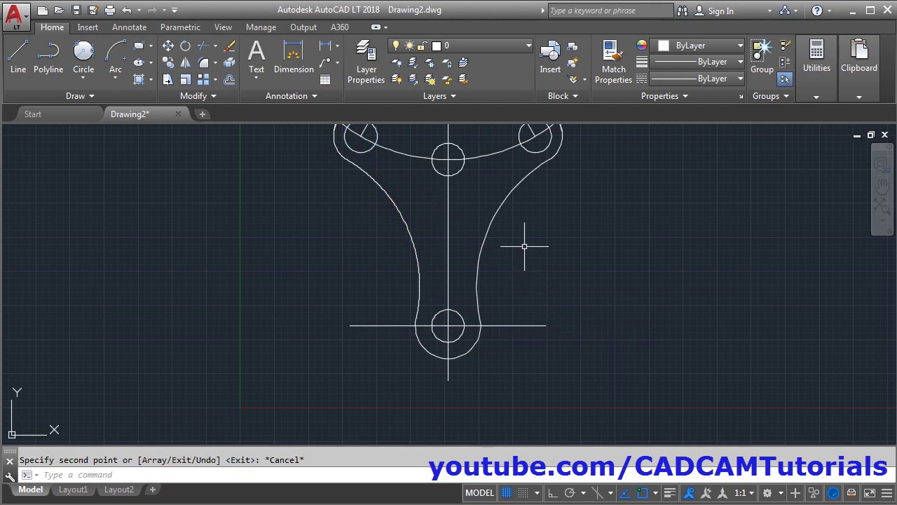